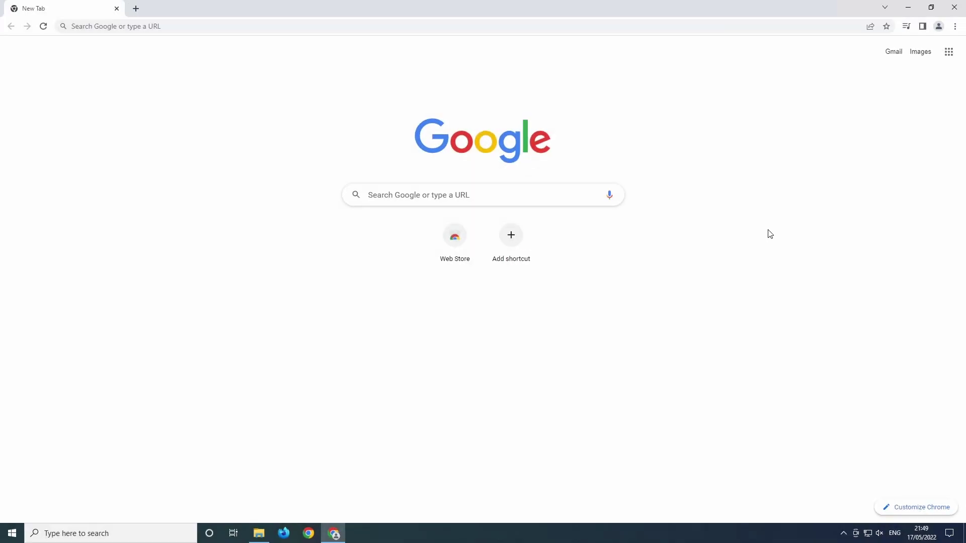
- Go to flutter.dev and open the Get started installation guide for Windows
{"action": "left_click", "coordinate": [213, 25]}
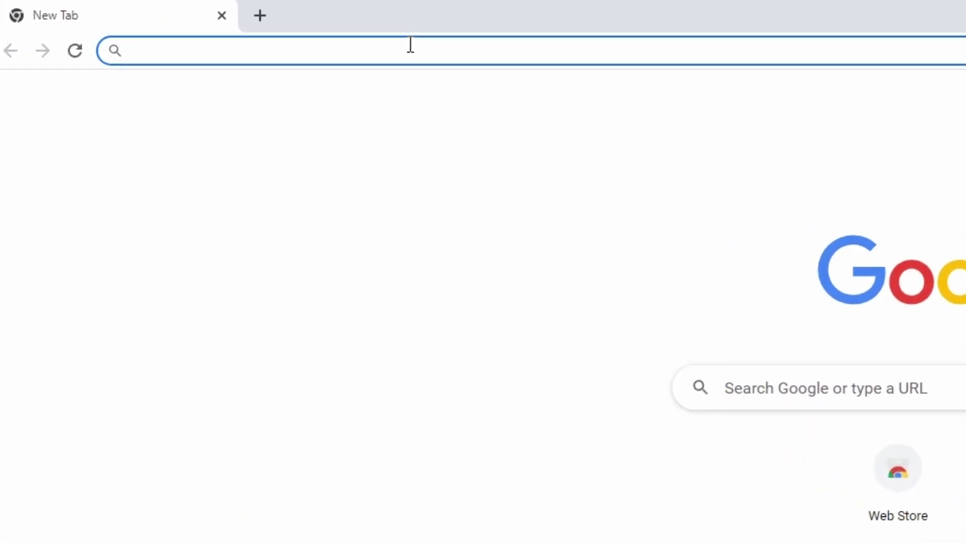
{"action": "type", "text": "flutter.dev"}
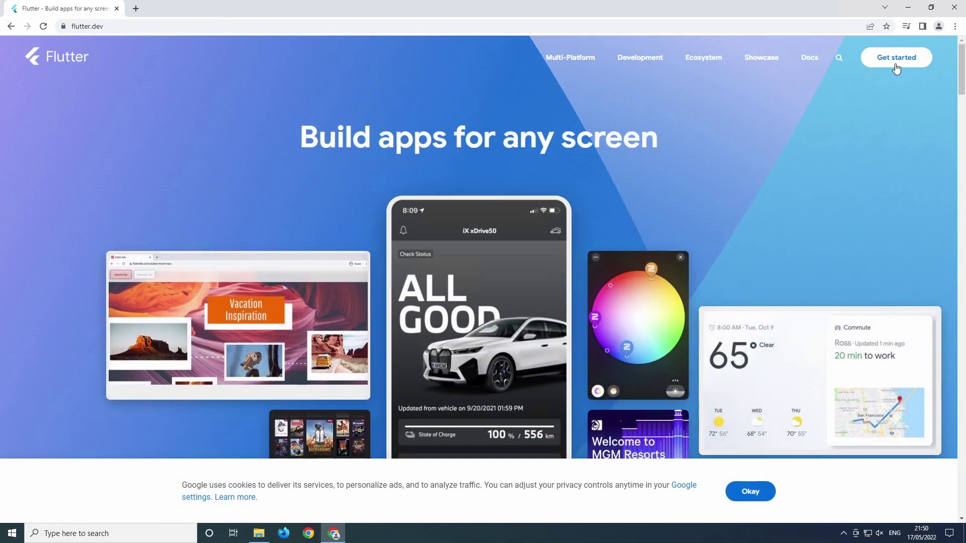
{"action": "left_click", "coordinate": [896, 58]}
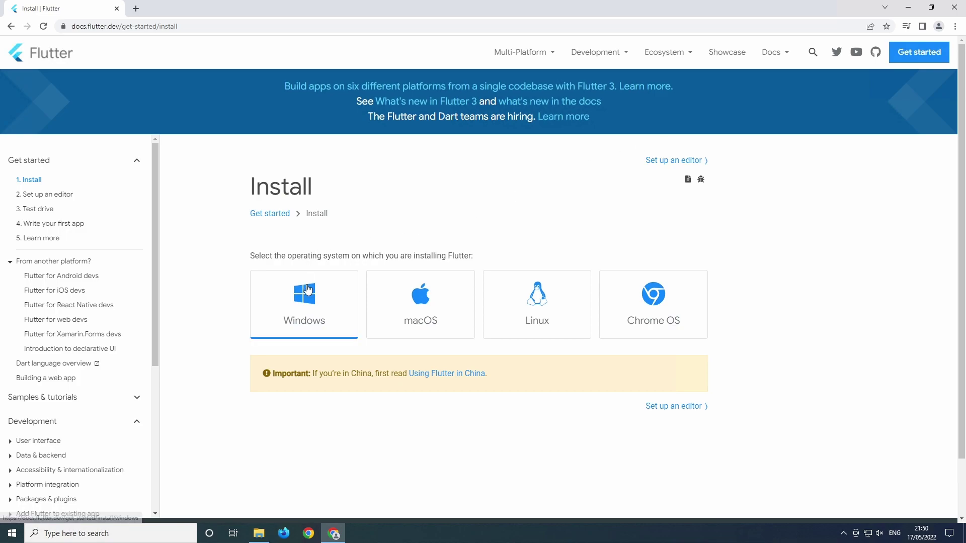
{"action": "left_click", "coordinate": [322, 318]}
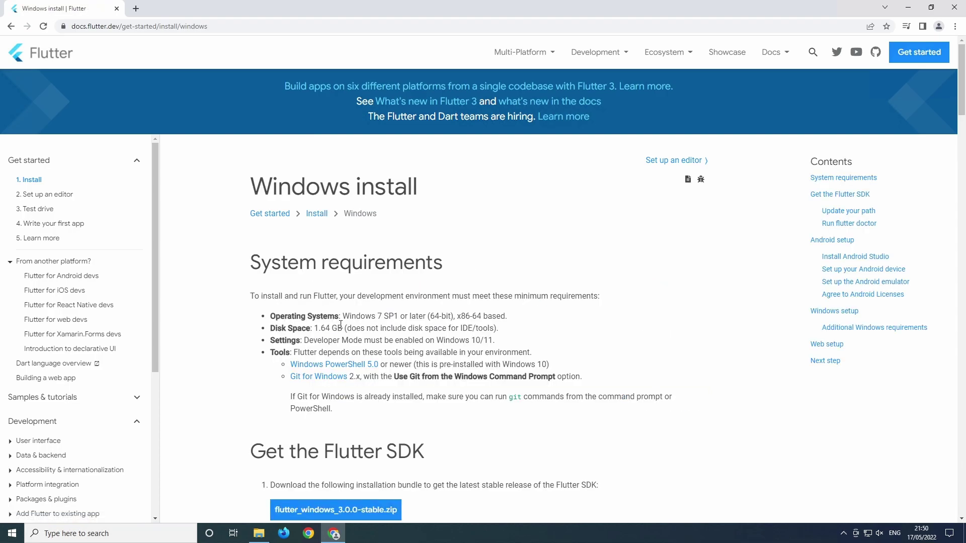
- Open the Git for Windows download page linked in the guide's system requirements
{"action": "scroll", "coordinate": [468, 325], "scroll_direction": "down", "scroll_amount": 1}
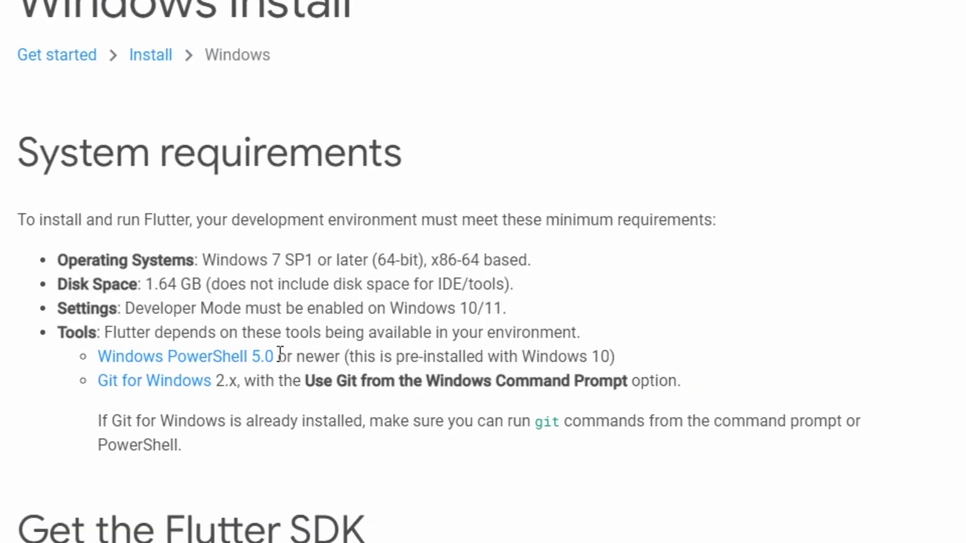
{"action": "scroll", "coordinate": [86, 378], "scroll_direction": "down", "scroll_amount": 1}
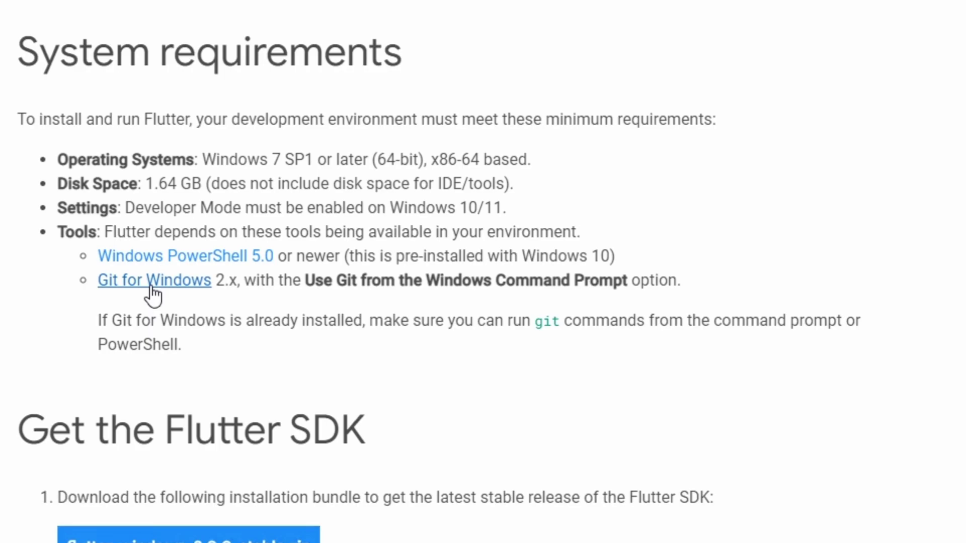
{"action": "left_click", "coordinate": [173, 288]}
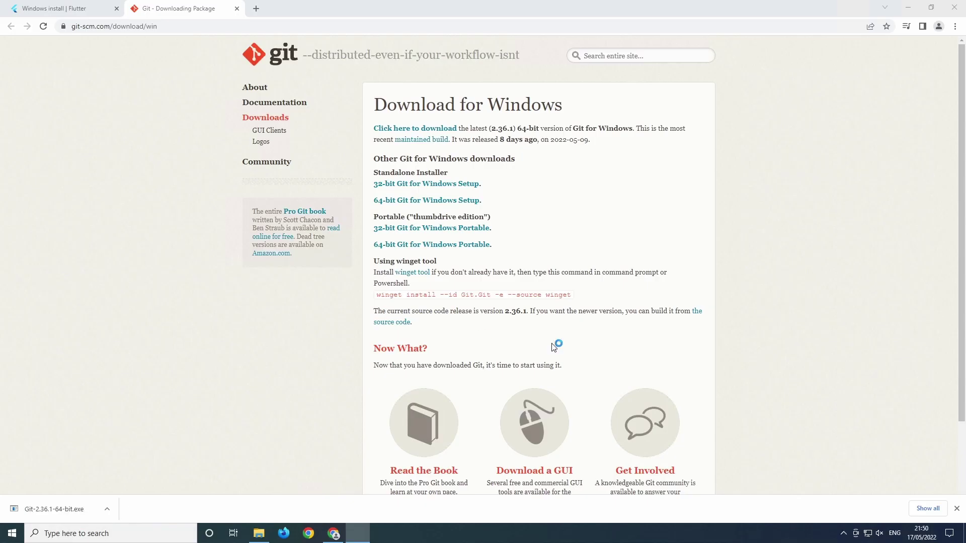
- Install Git 2.36.1 with the default setup options and close the Git download page
{"action": "left_click", "coordinate": [539, 347]}
{"action": "left_click", "coordinate": [541, 347]}
{"action": "left_click", "coordinate": [542, 347]}
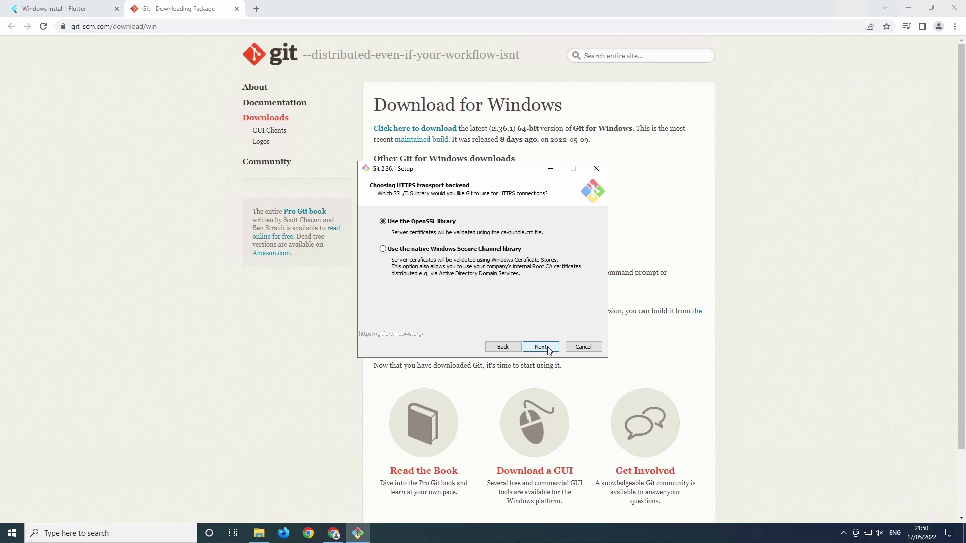
{"action": "left_click", "coordinate": [543, 347]}
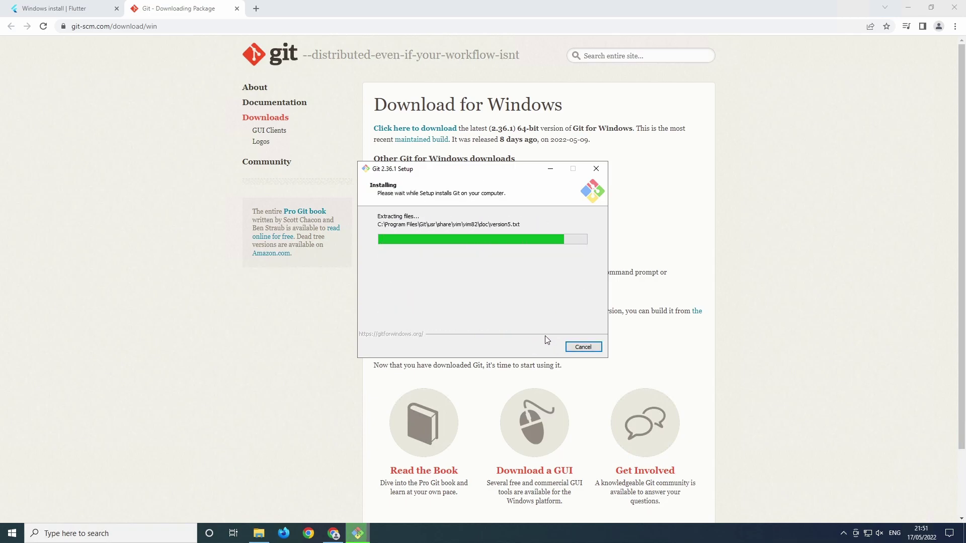
{"action": "key", "text": "Return"}
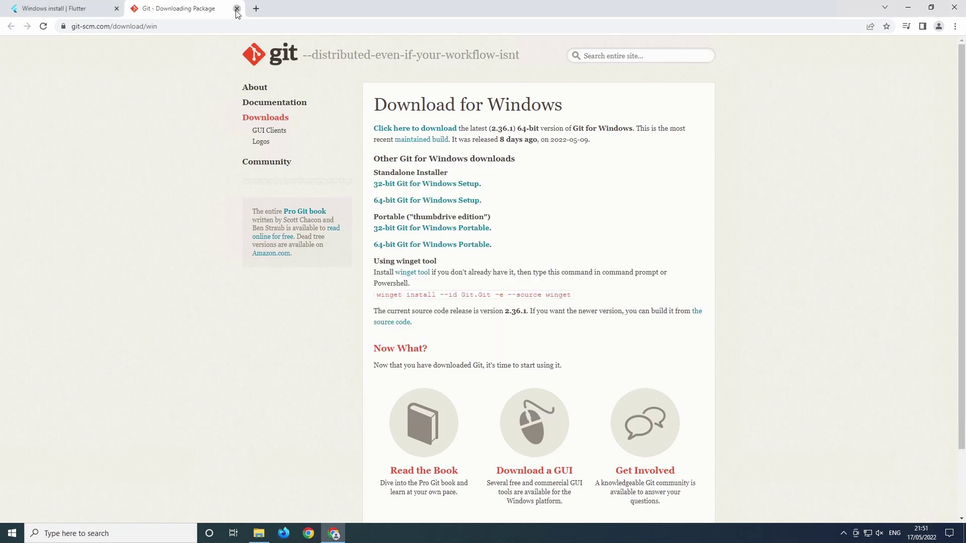
{"action": "left_click", "coordinate": [236, 9]}
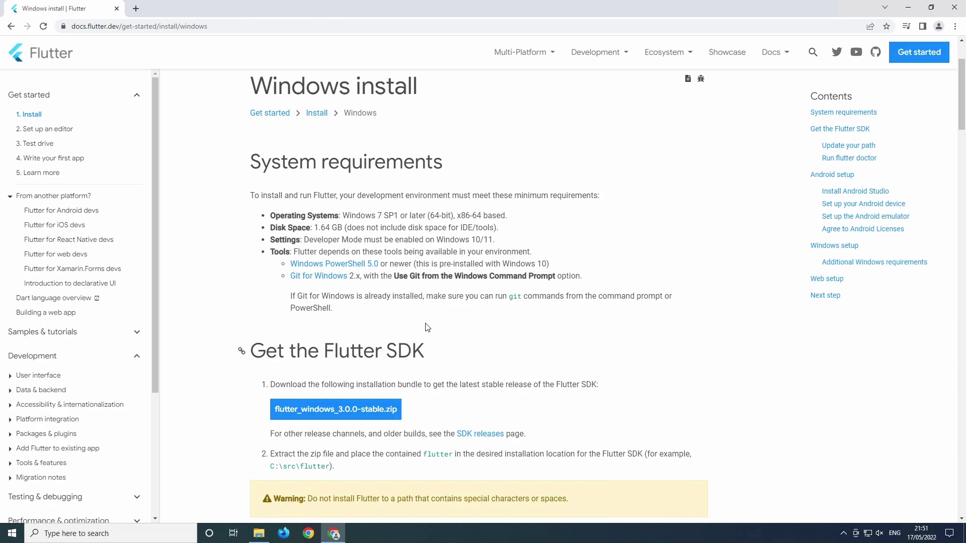
- Create a folder named src on the C: drive and copy the guide's git clone command for the stable Flutter branch
{"action": "scroll", "coordinate": [435, 333], "scroll_direction": "down", "scroll_amount": 2}
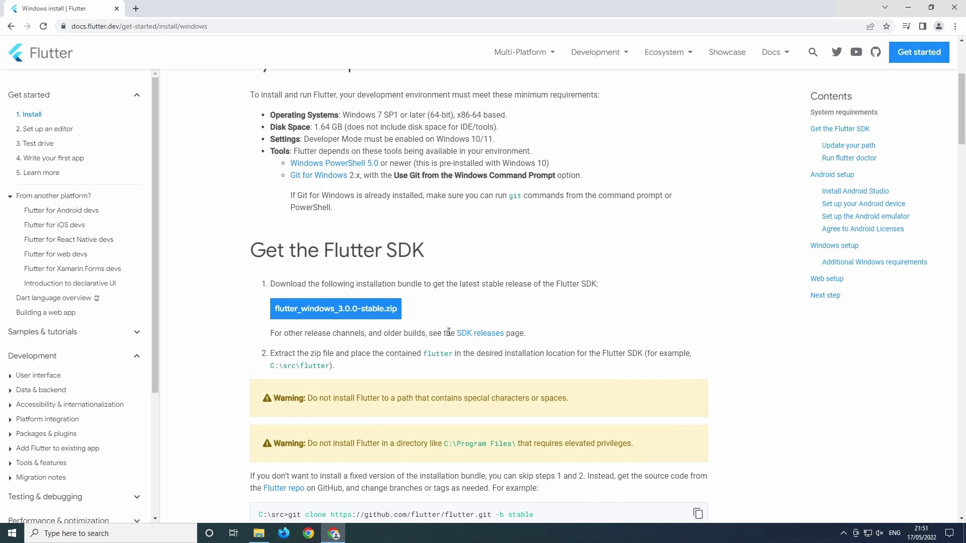
{"action": "scroll", "coordinate": [449, 332], "scroll_direction": "down", "scroll_amount": 3}
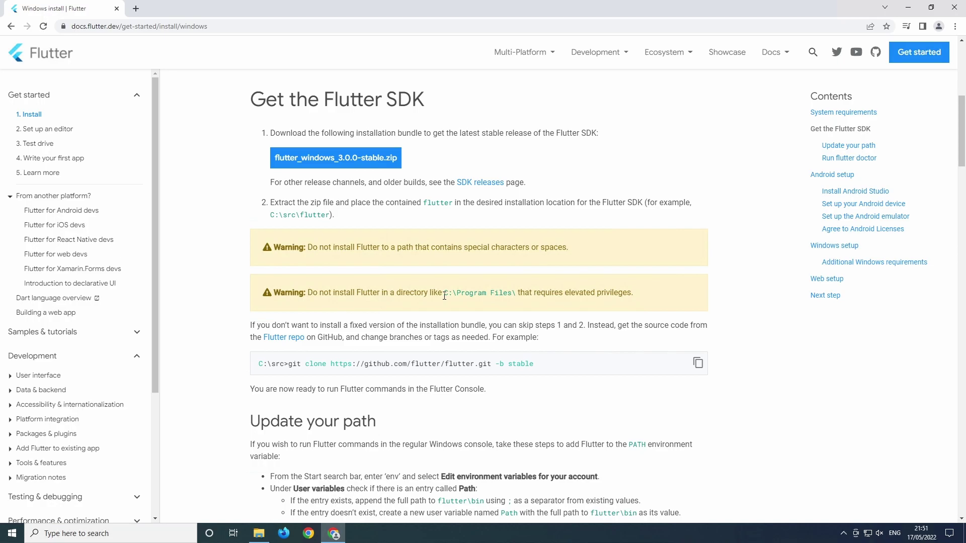
{"action": "type", "text": "src"}
{"action": "left_click", "coordinate": [698, 363]}
{"action": "key", "text": "alt+Tab"}
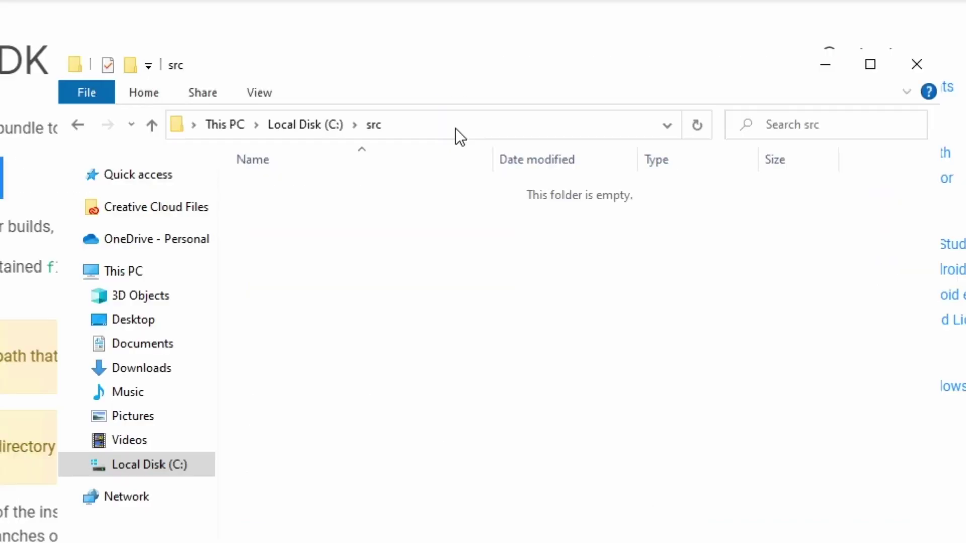
{"action": "left_click", "coordinate": [489, 132]}
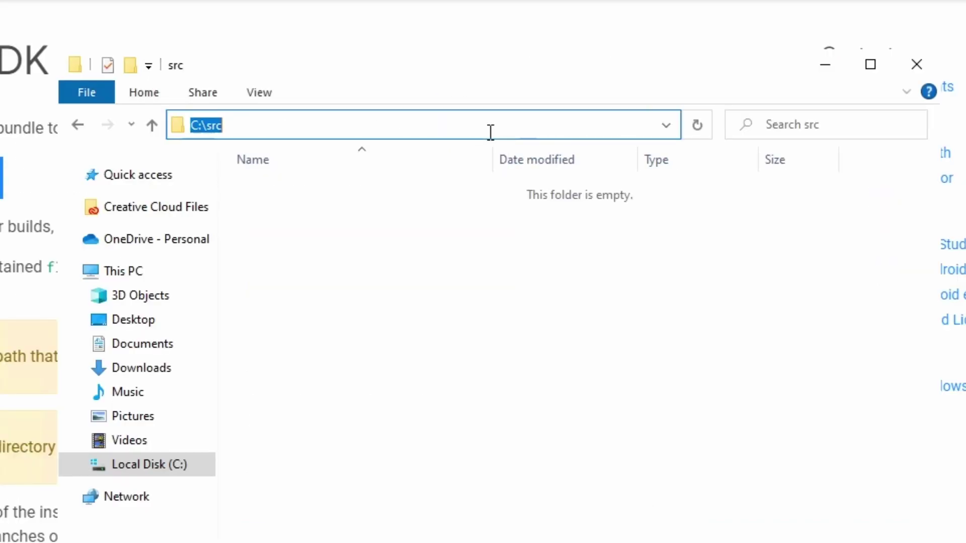
{"action": "type", "text": "cmd"}
{"action": "key", "text": "Return"}
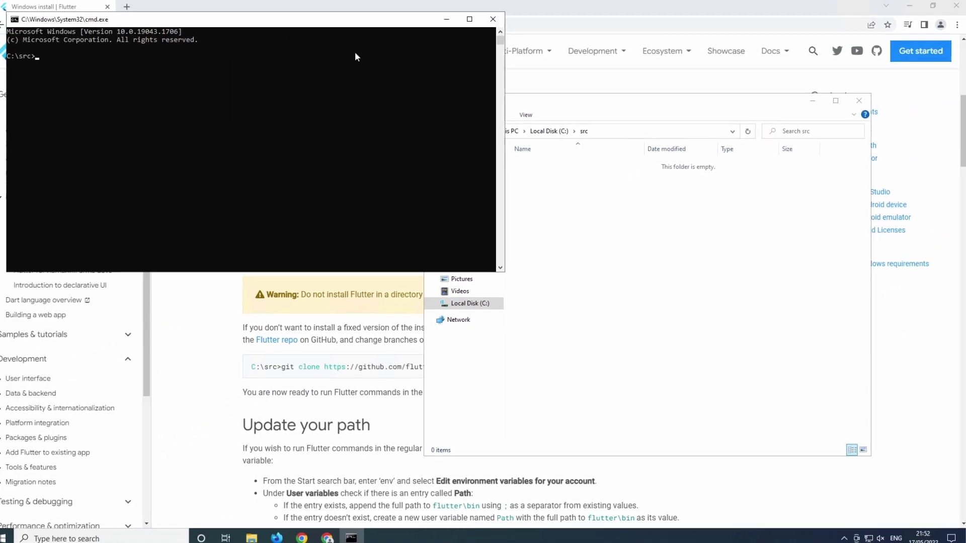
{"action": "left_click_drag", "start_coordinate": [344, 20], "coordinate": [736, 110]}
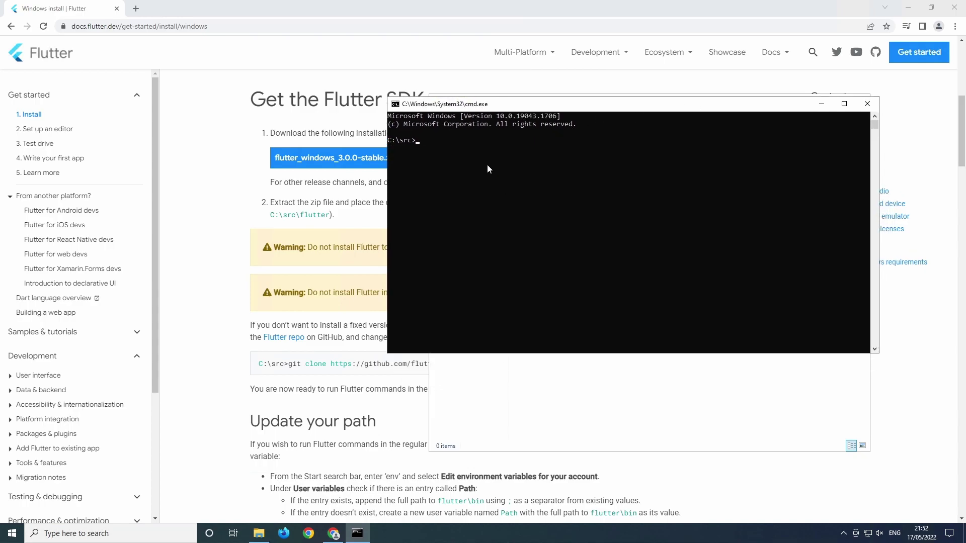
{"action": "right_click", "coordinate": [455, 158]}
{"action": "key", "text": "Return"}
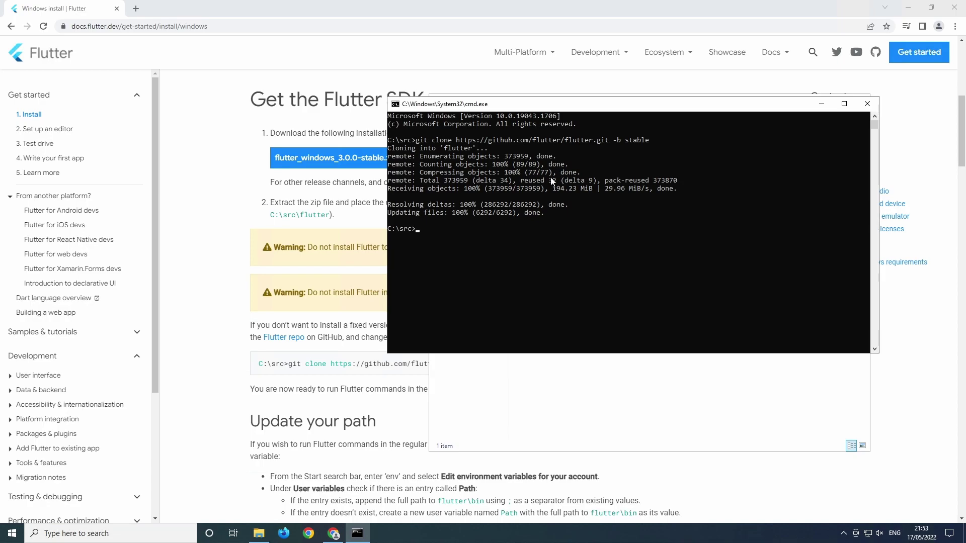
- Run the flutter command in the command prompt to test whether it is recognized
{"action": "left_click", "coordinate": [583, 277]}
{"action": "type", "text": "flutter"}
{"action": "key", "text": "Return"}
- Find the environment variables settings for the account and open the user variable Path for editing
{"action": "key", "text": "super"}
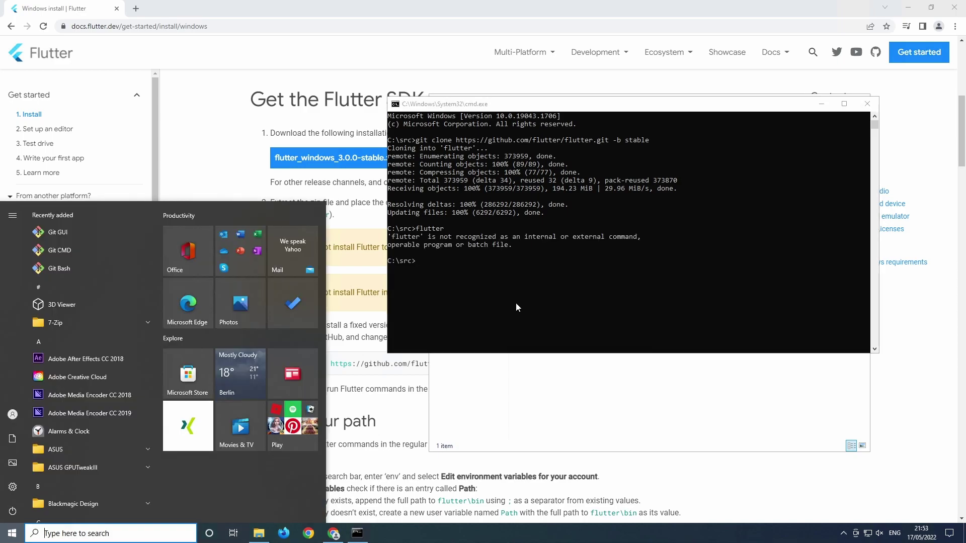
{"action": "type", "text": "eni"}
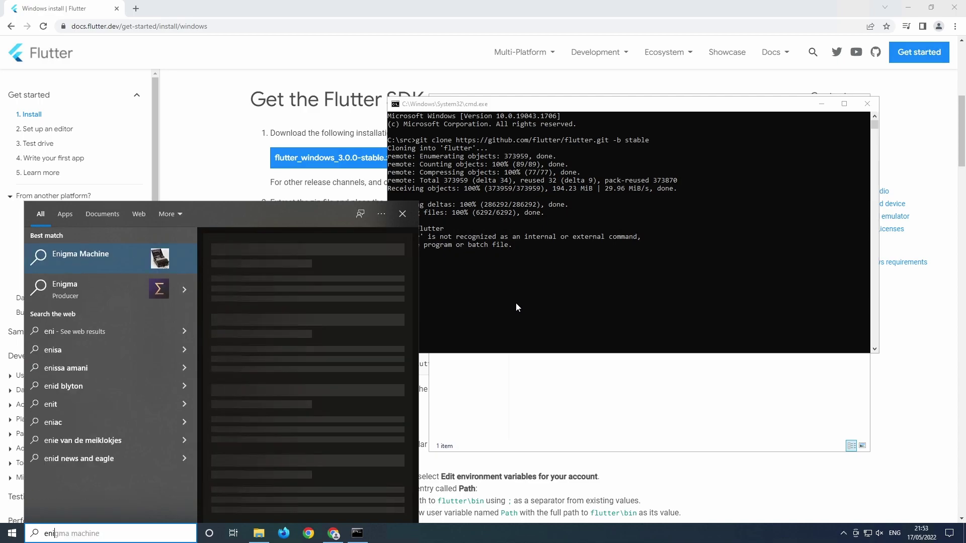
{"action": "key", "text": "BackSpace"}
{"action": "type", "text": "viron"}
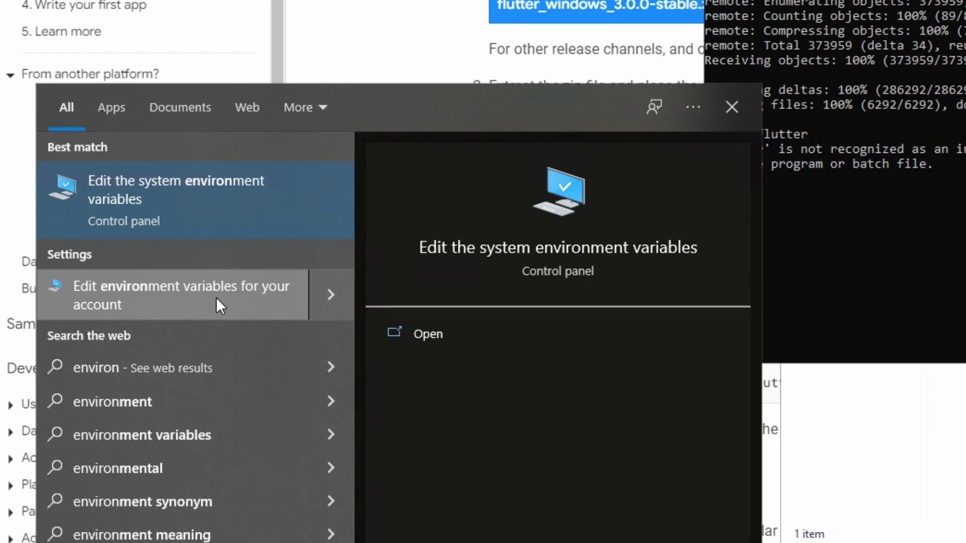
{"action": "left_click", "coordinate": [252, 302]}
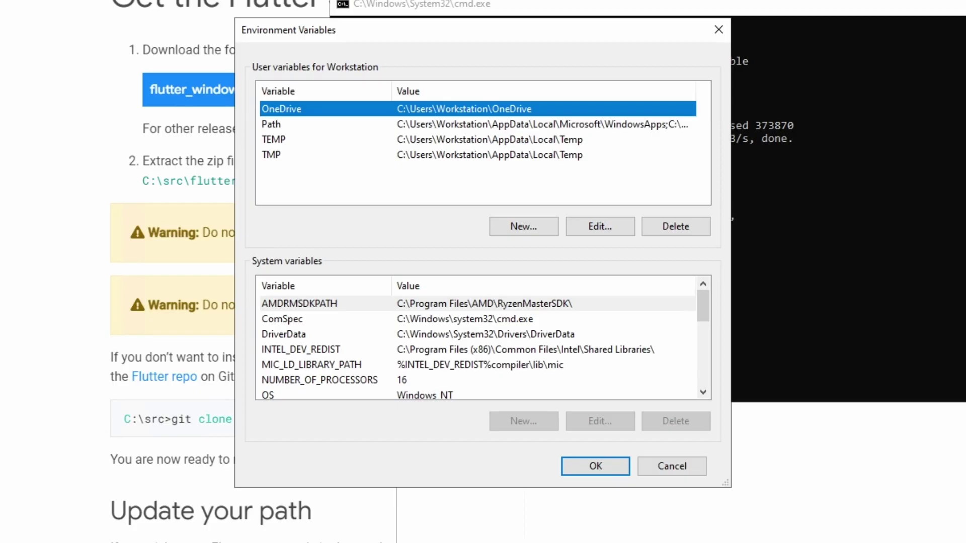
{"action": "left_click", "coordinate": [468, 125]}
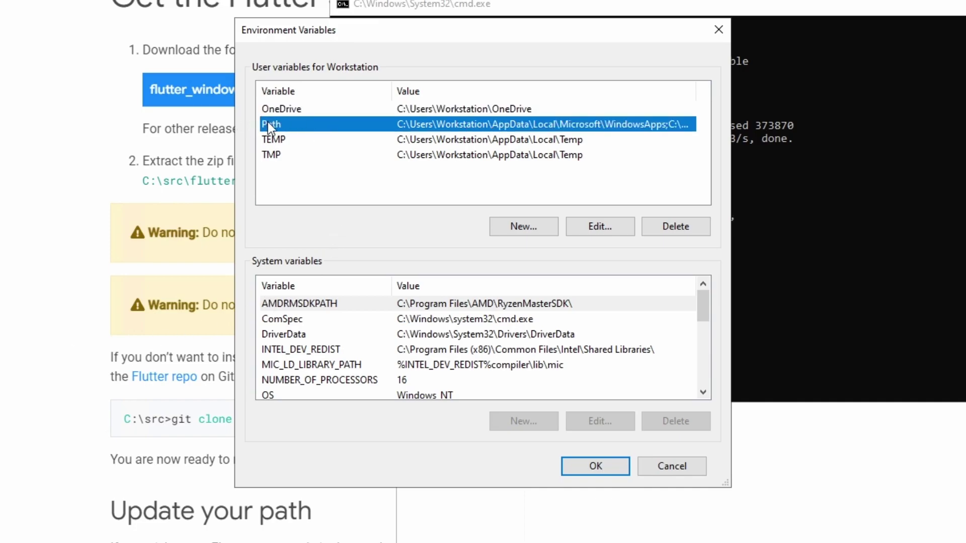
{"action": "left_click", "coordinate": [602, 231]}
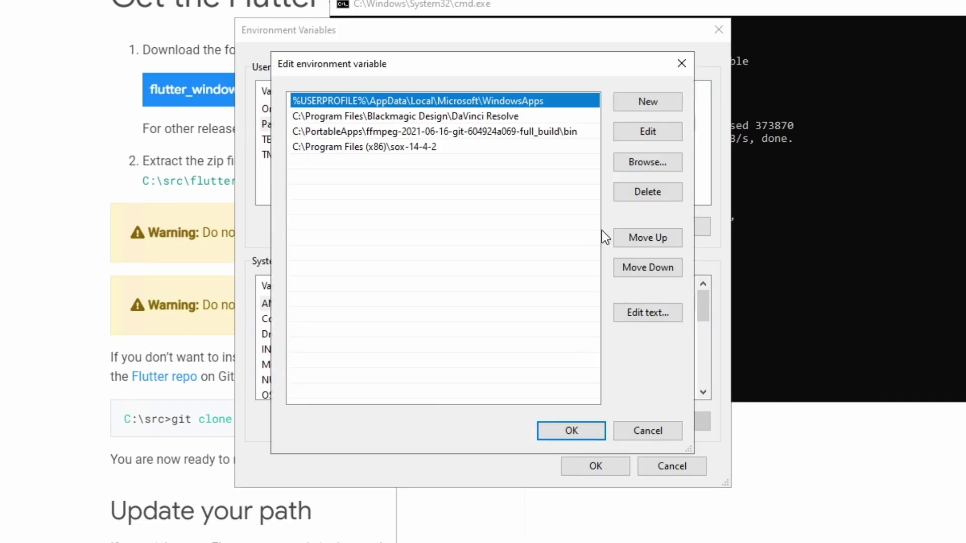
- Browse to the bin folder inside the cloned flutter folder and copy its path, C:\src\flutter\bin
{"action": "key", "text": "alt+Tab"}
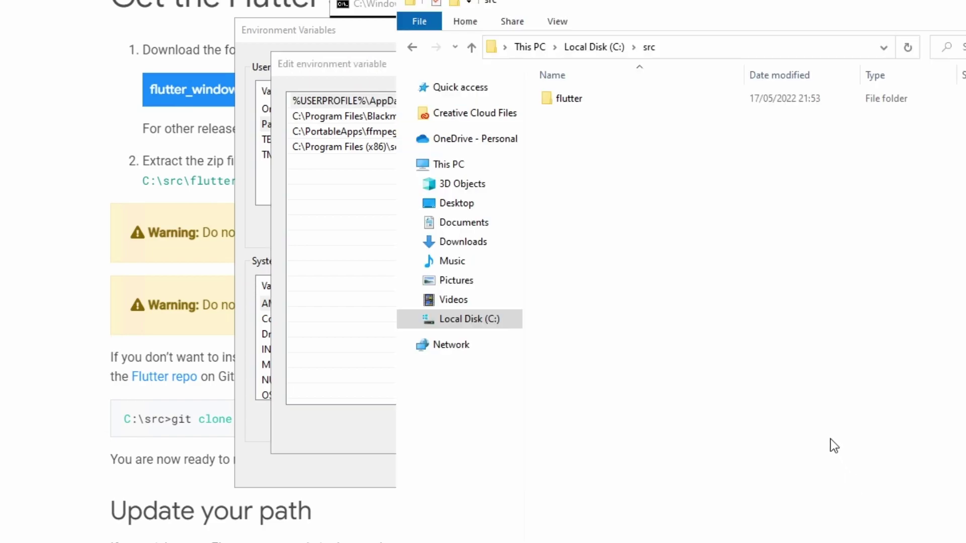
{"action": "double_click", "coordinate": [584, 139]}
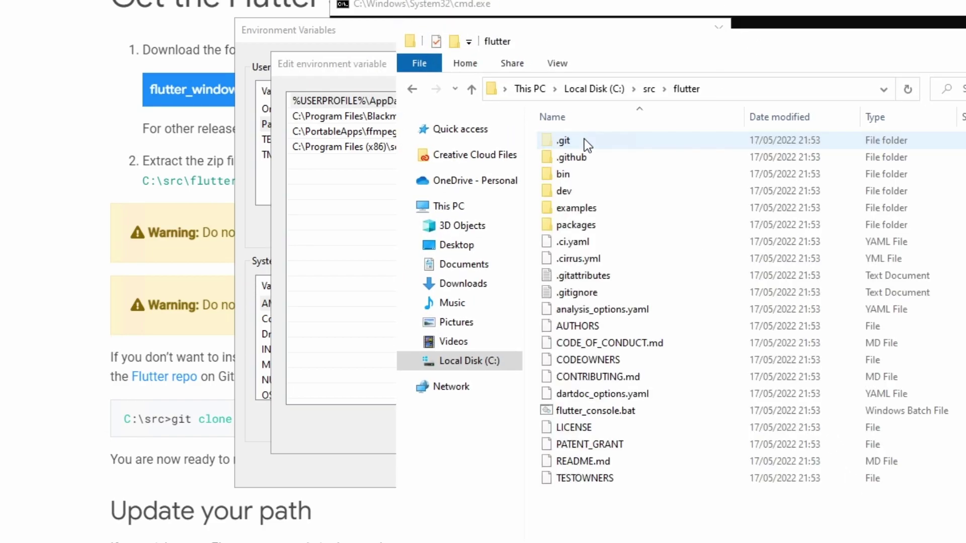
{"action": "left_click", "coordinate": [566, 173]}
{"action": "double_click", "coordinate": [567, 173]}
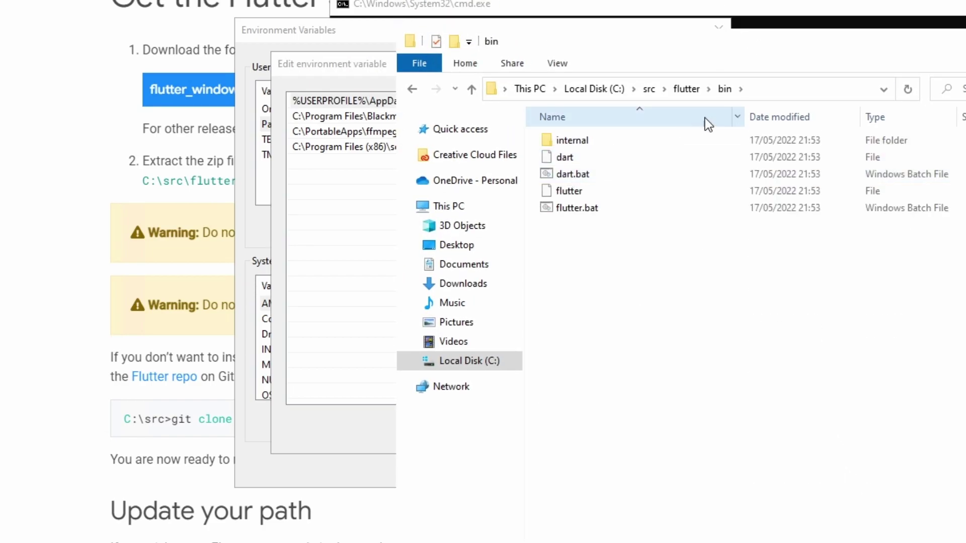
{"action": "left_click", "coordinate": [786, 89]}
{"action": "left_click_drag", "start_coordinate": [772, 53], "coordinate": [963, 105]}
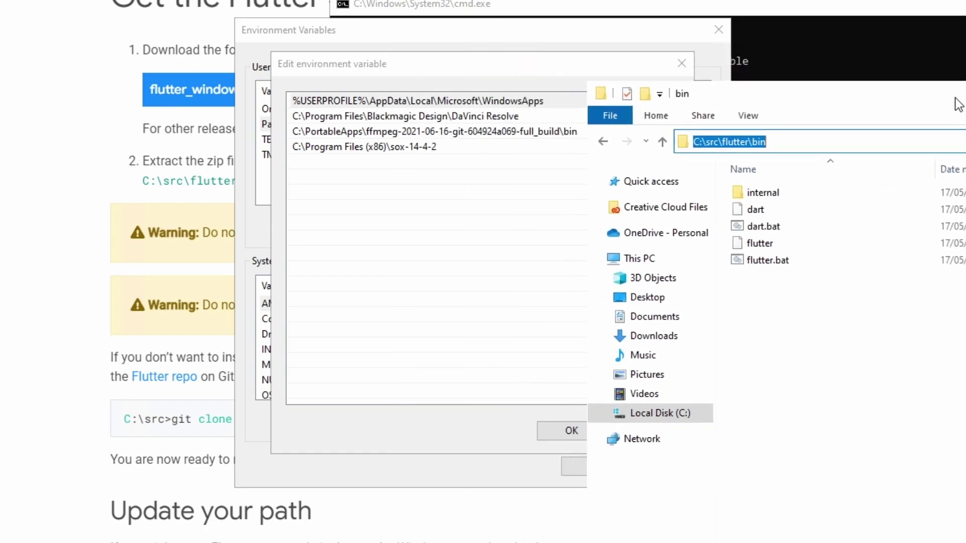
{"action": "left_click", "coordinate": [830, 144]}
{"action": "key", "text": "ctrl+a"}
{"action": "right_click", "coordinate": [753, 146]}
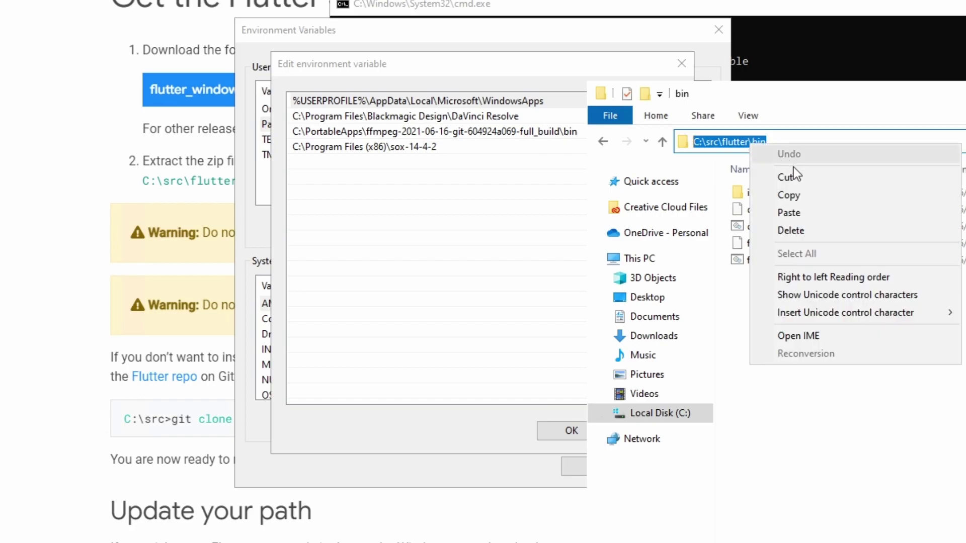
{"action": "left_click", "coordinate": [795, 195]}
- Add C:\src\flutter\bin as a new entry in the user Path variable and save the environment variables
{"action": "left_click", "coordinate": [364, 172]}
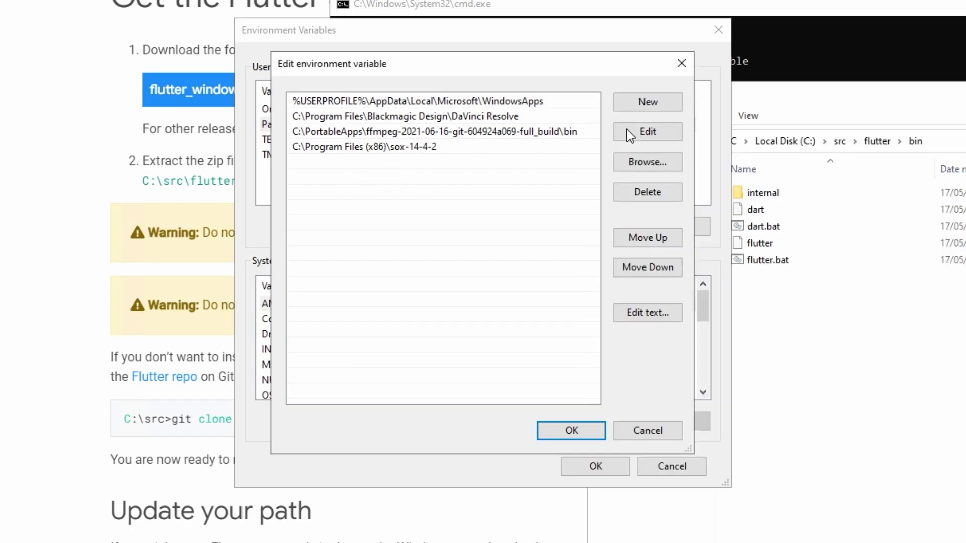
{"action": "left_click", "coordinate": [648, 102]}
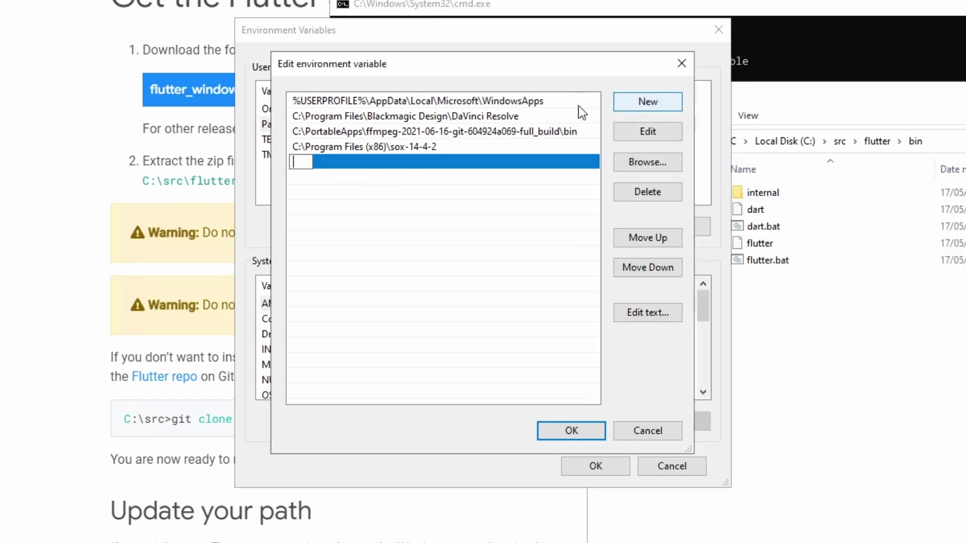
{"action": "right_click", "coordinate": [305, 162]}
{"action": "left_click", "coordinate": [365, 234]}
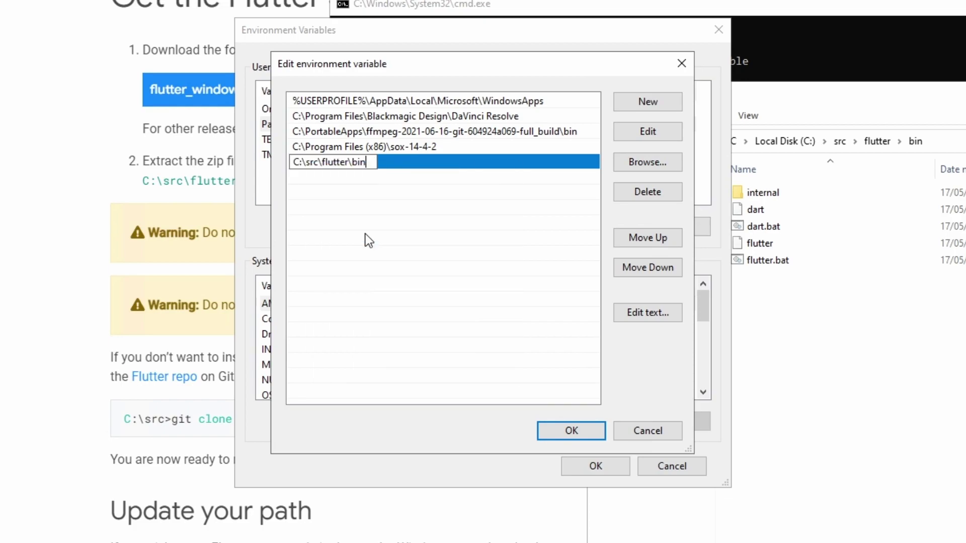
{"action": "left_click", "coordinate": [527, 175]}
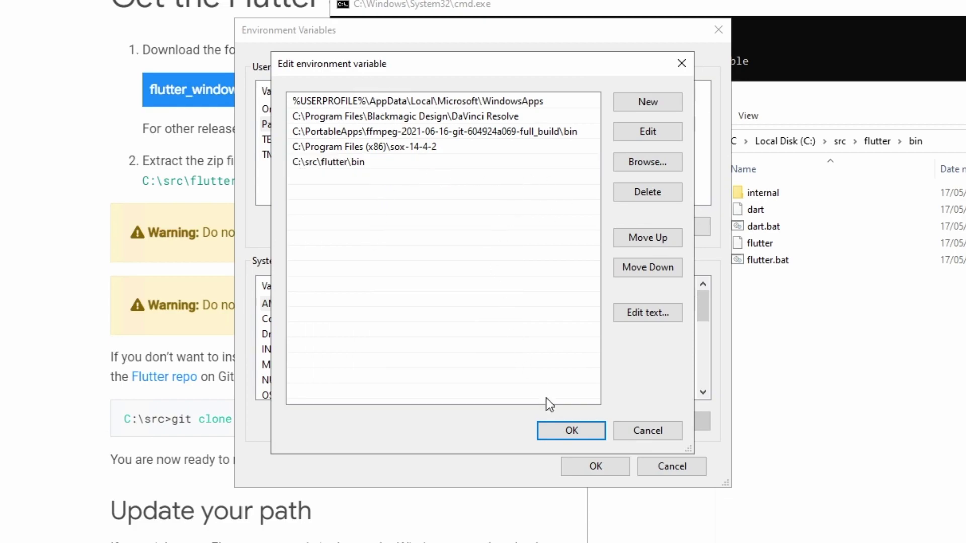
{"action": "left_click", "coordinate": [585, 428]}
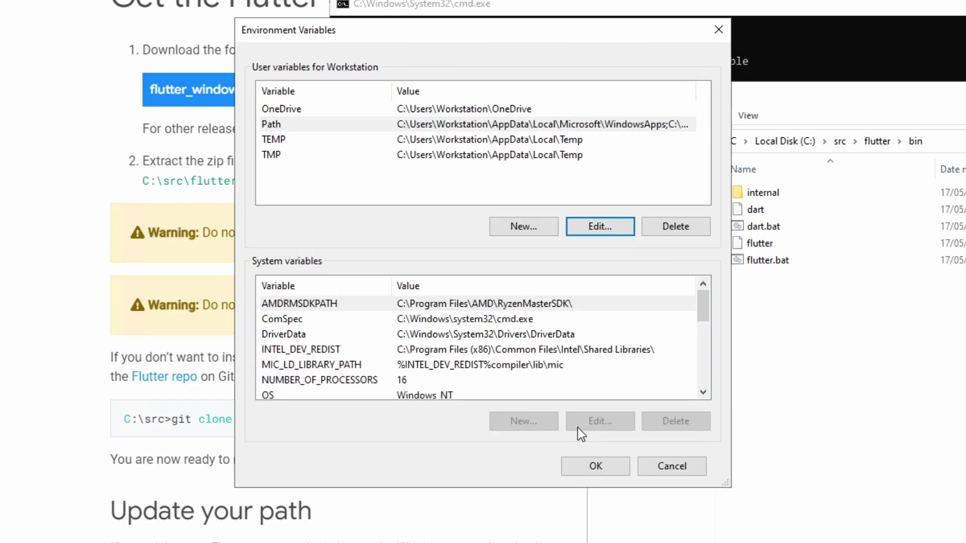
{"action": "left_click", "coordinate": [595, 466]}
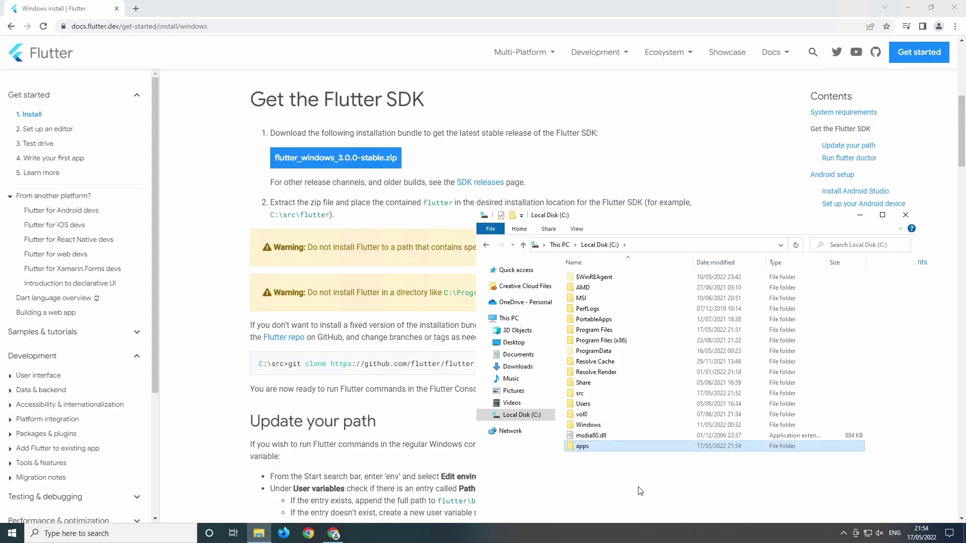
- Open a command prompt in the C:\apps folder and run the flutter command there
{"action": "key", "text": "alt+d"}
{"action": "type", "text": "cmd"}
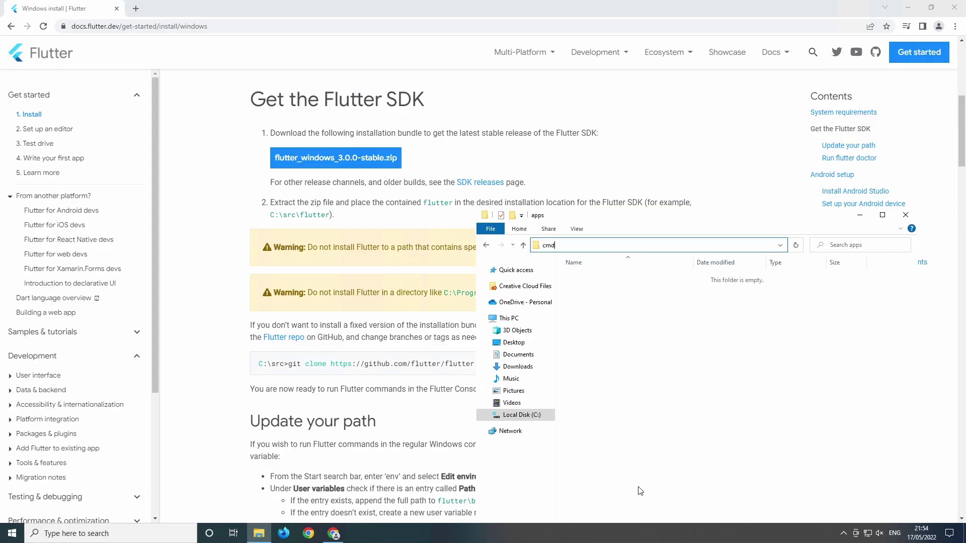
{"action": "key", "text": "Return"}
{"action": "type", "text": "flutter"}
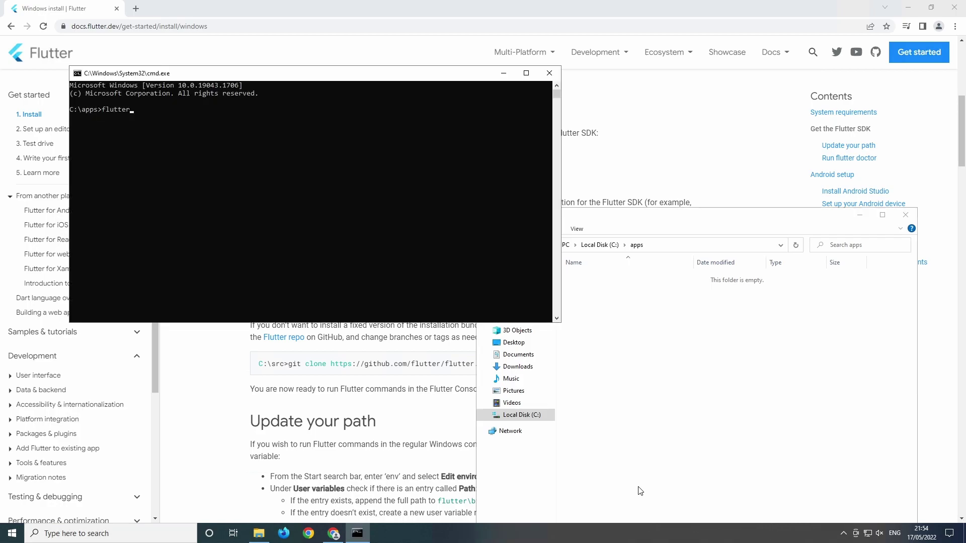
{"action": "key", "text": "Return"}
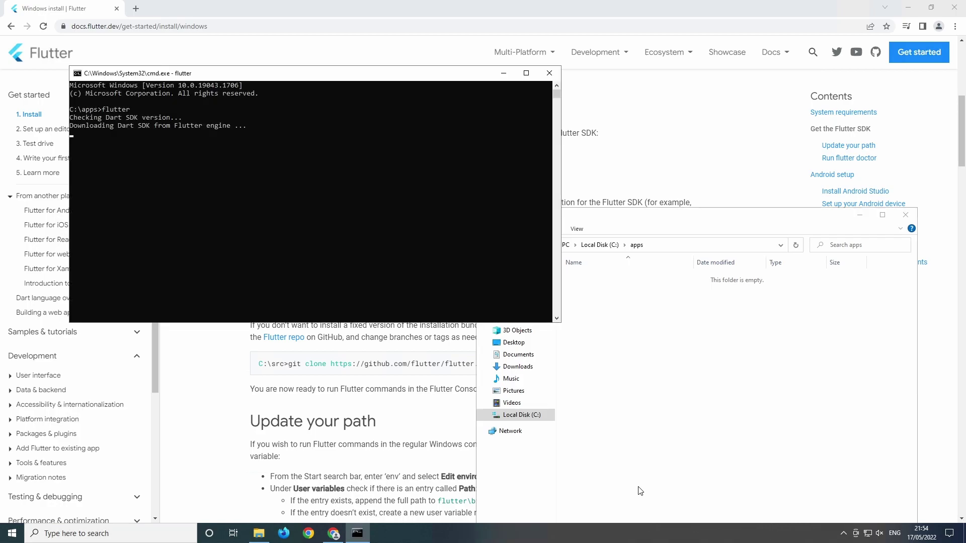
- Reposition the command prompt window and run flutter doctor to check the Flutter installation
{"action": "left_click_drag", "start_coordinate": [403, 74], "coordinate": [578, 138]}
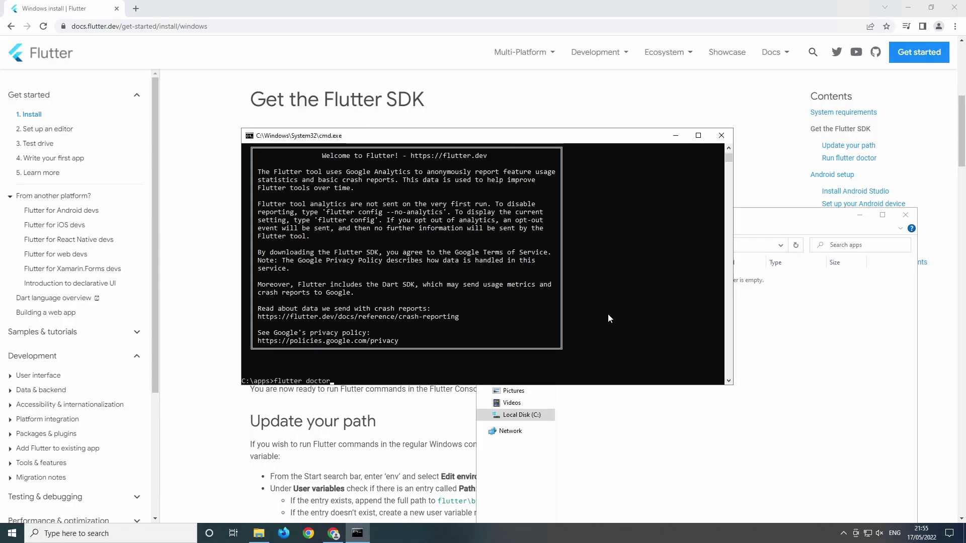
{"action": "type", "text": "flutter doctor"}
{"action": "key", "text": "Return"}
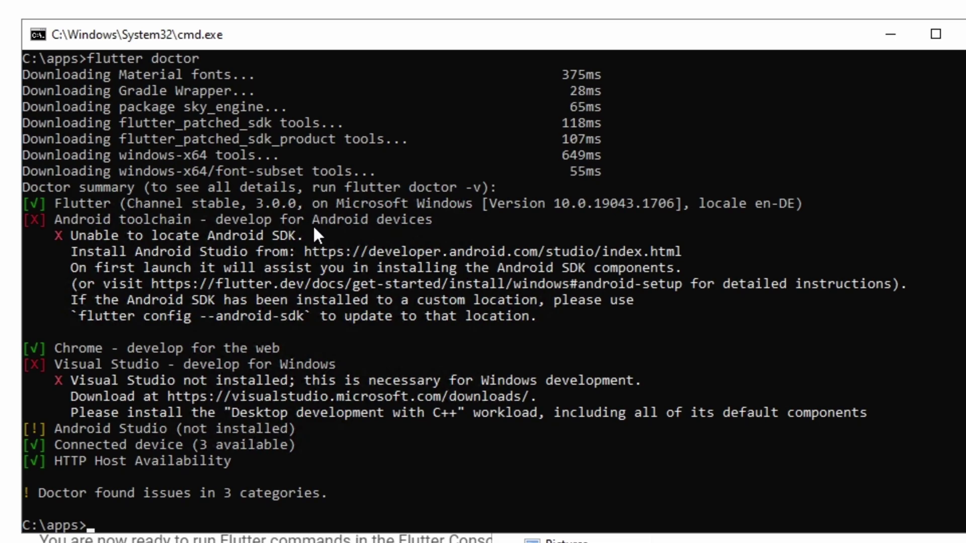
- Create a new Flutter project named myfirstapp in C:\apps with the flutter create command
{"action": "type", "text": "fl"}
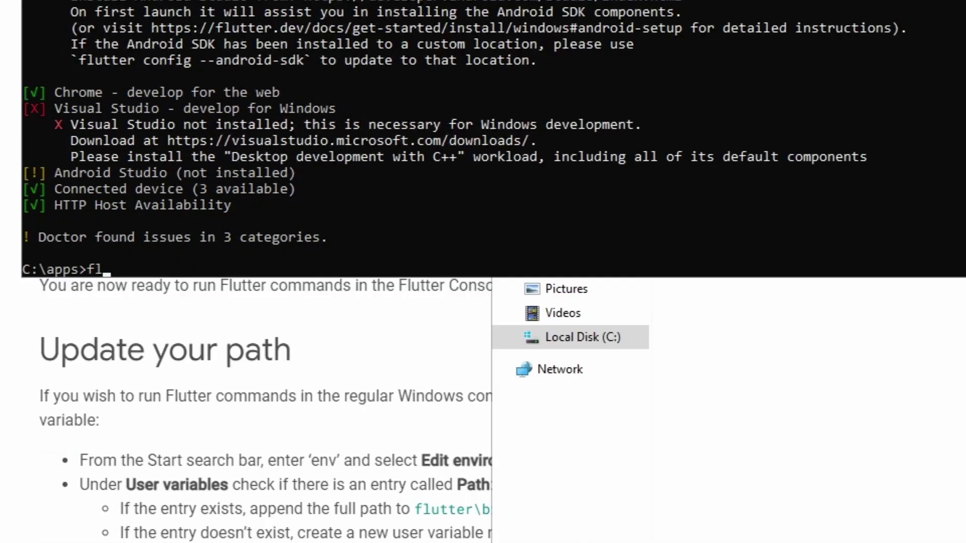
{"action": "type", "text": "utter create "}
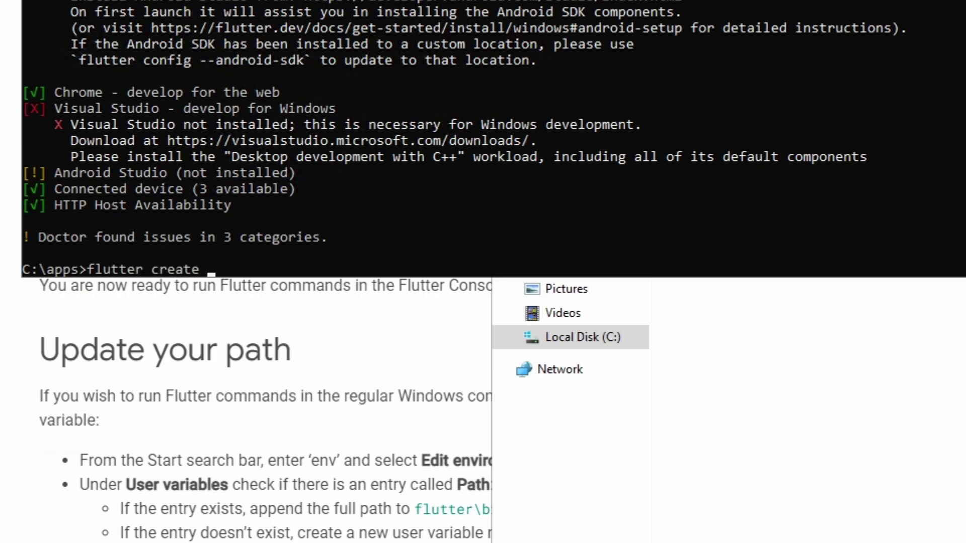
{"action": "type", "text": "myfirstapp"}
{"action": "key", "text": "Return"}
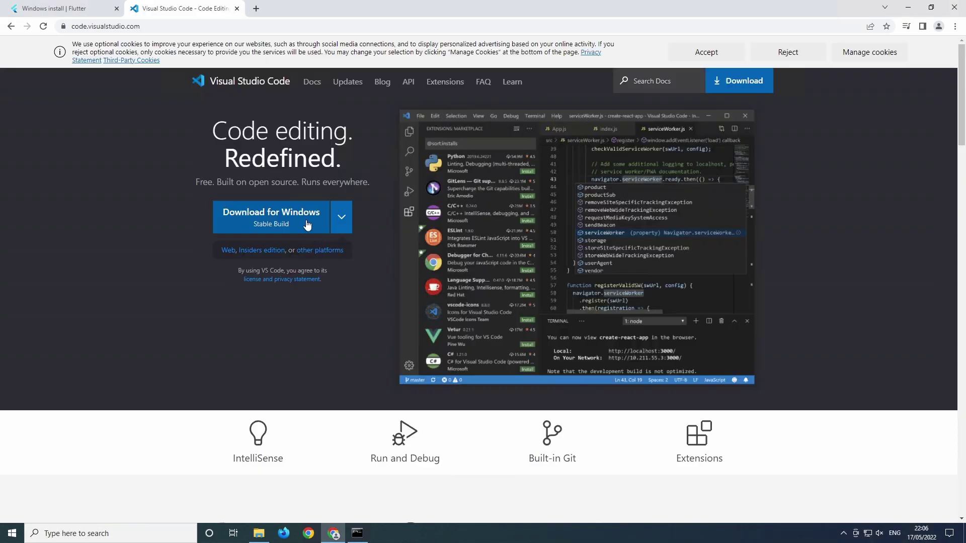
- Download the stable Visual Studio Code build for Windows and trust the authors of the C:\apps\myfirstapp folder opened in it
{"action": "left_click", "coordinate": [302, 217]}
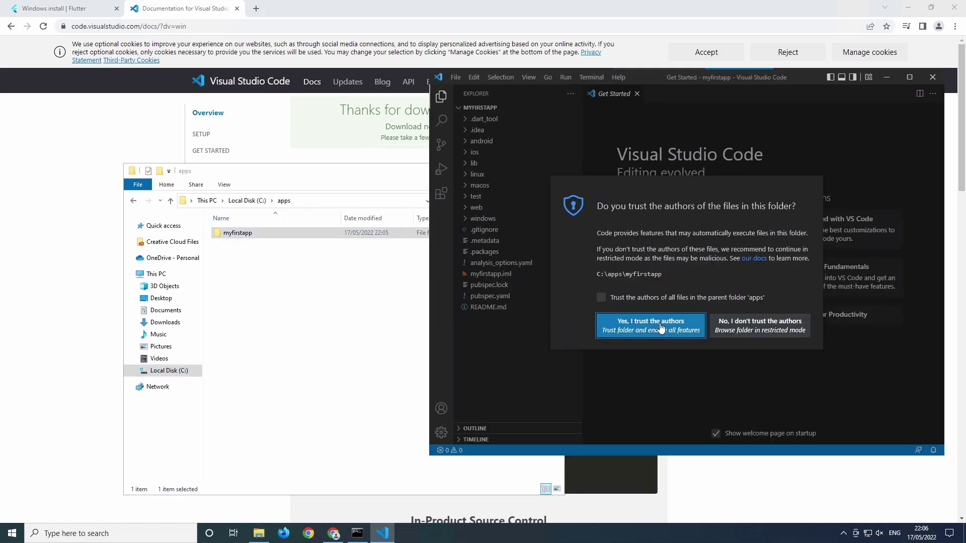
{"action": "left_click", "coordinate": [661, 327]}
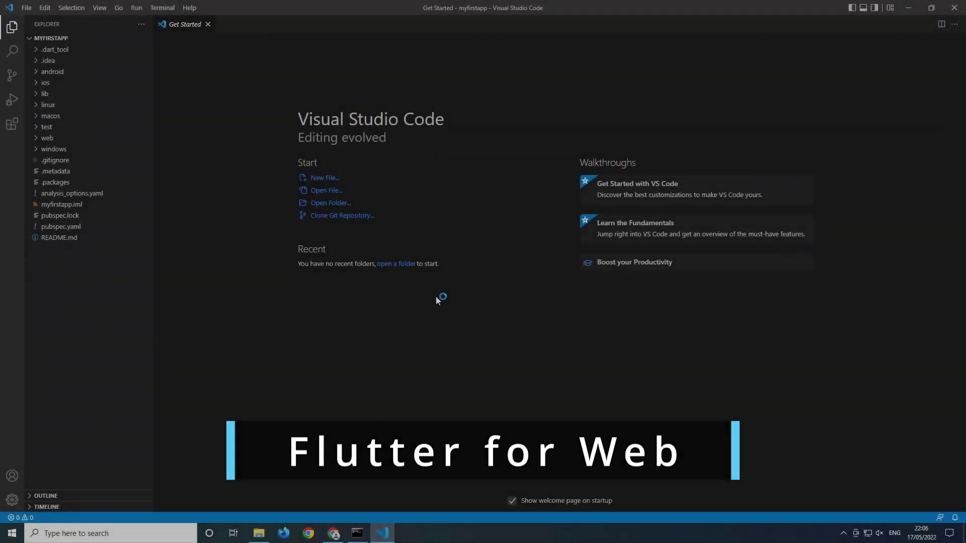
- Open a new terminal in the myfirstapp project and start the app with flutter run -d chrome
{"action": "left_click", "coordinate": [163, 8]}
{"action": "left_click", "coordinate": [177, 25]}
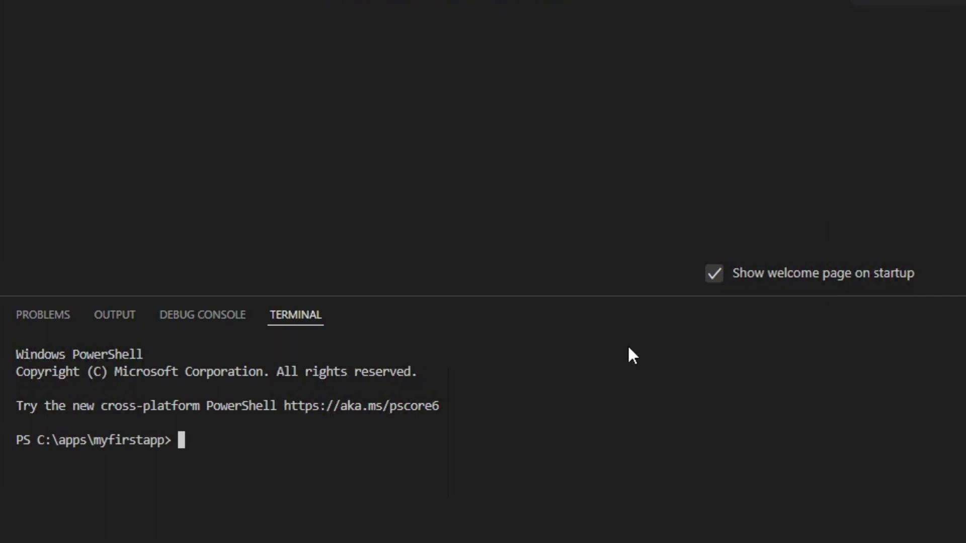
{"action": "type", "text": "flutter run -d chrome"}
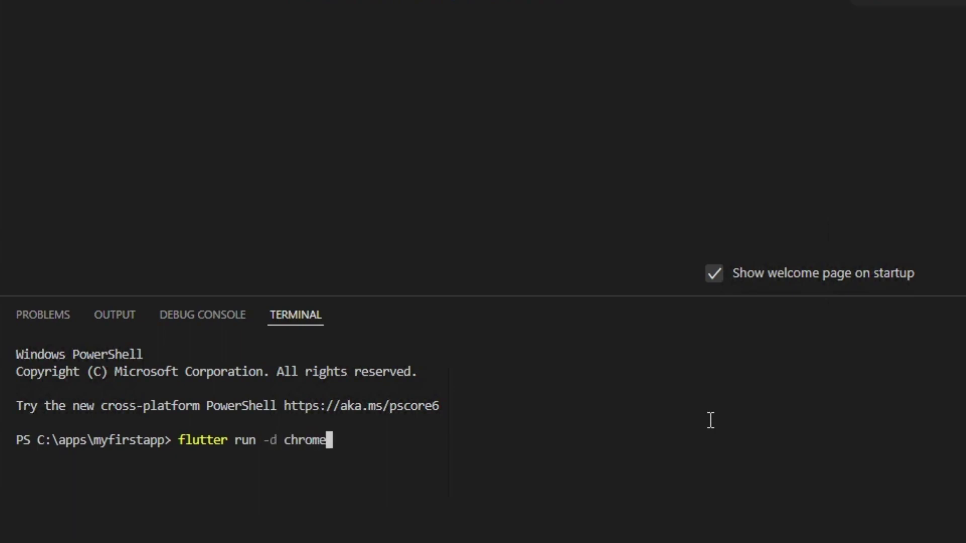
{"action": "key", "text": "Return"}
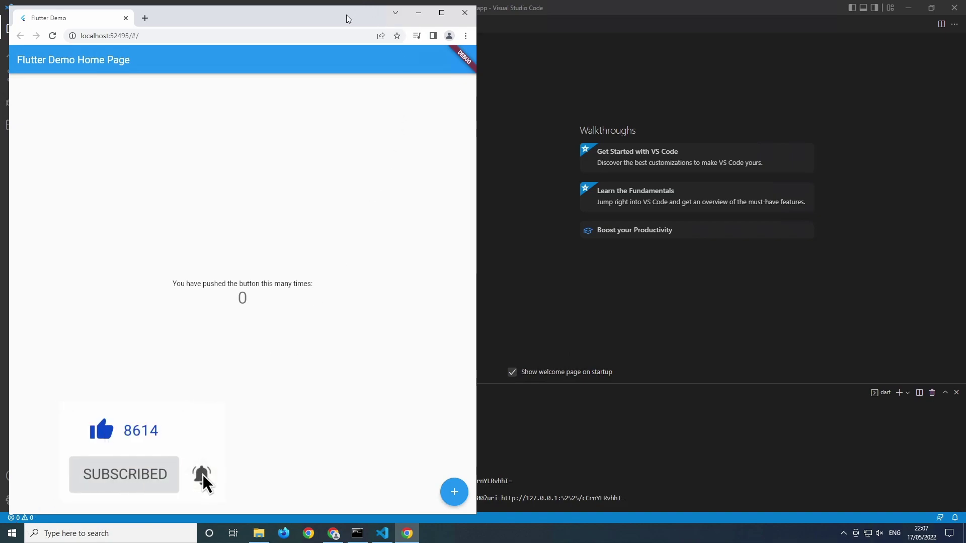
- Test the demo app in Chrome by moving its window, incrementing the counter twice and resizing the window
{"action": "left_click_drag", "start_coordinate": [347, 19], "coordinate": [718, 25]}
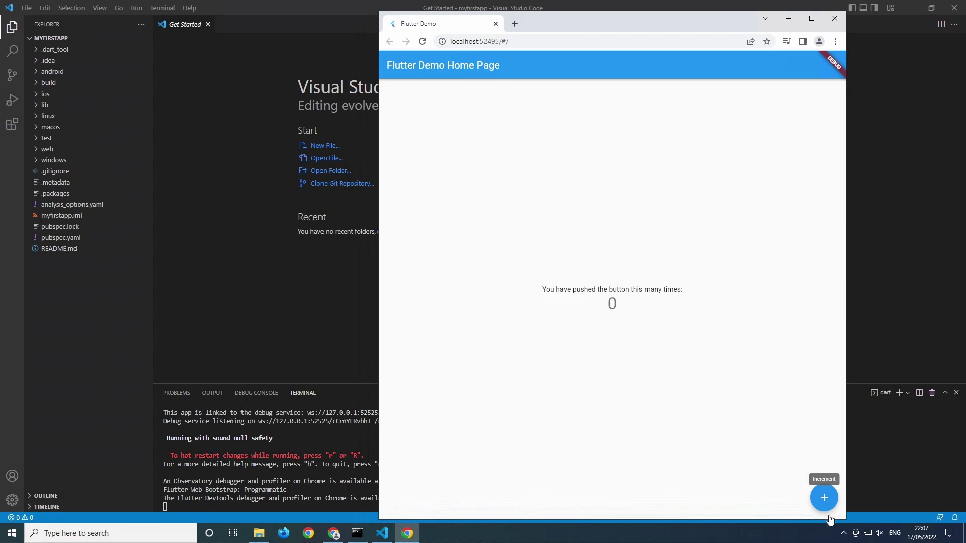
{"action": "left_click", "coordinate": [823, 498]}
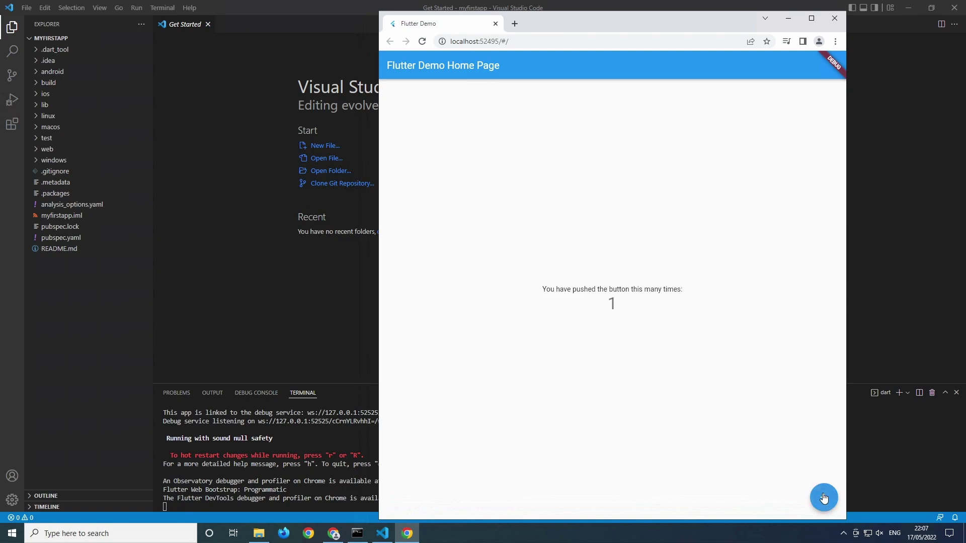
{"action": "left_click", "coordinate": [823, 498]}
{"action": "left_click_drag", "start_coordinate": [845, 12], "coordinate": [776, 31]}
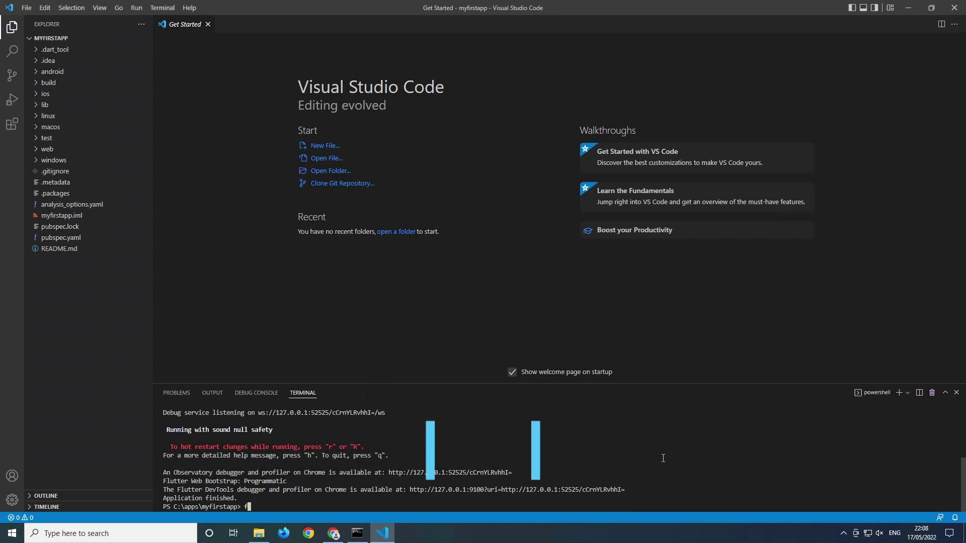
- Run flutter doctor in the myfirstapp project terminal to check which platform tools are missing
{"action": "type", "text": "lutter"}
{"action": "type", "text": " doctor"}
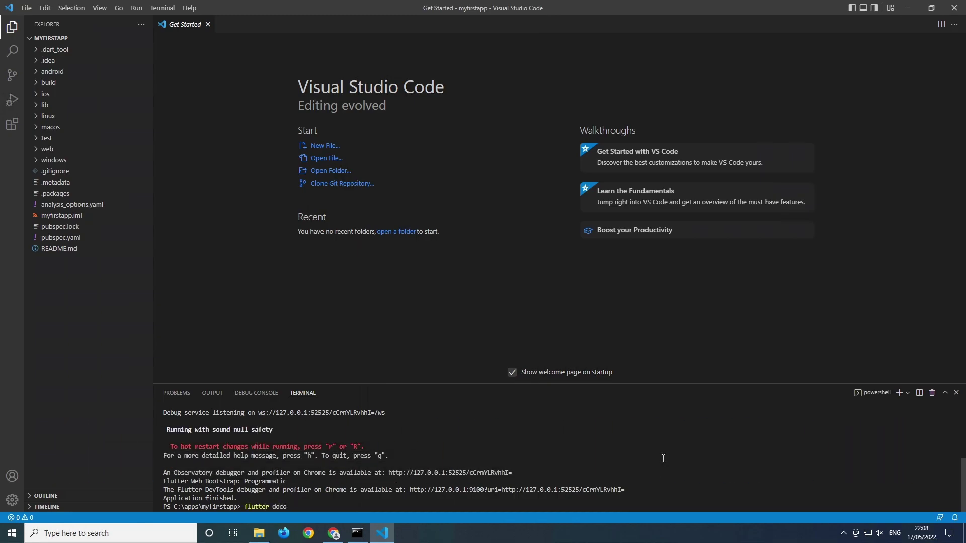
{"action": "key", "text": "Return"}
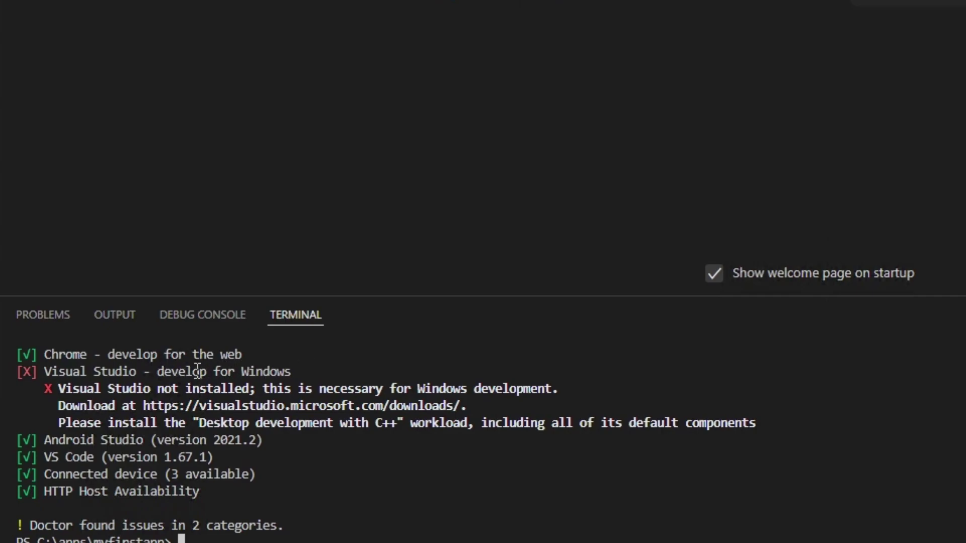
- Download Visual Studio Community 2022 from the link in the flutter doctor output and start its installer
{"action": "left_click", "coordinate": [361, 405], "text": "ctrl"}
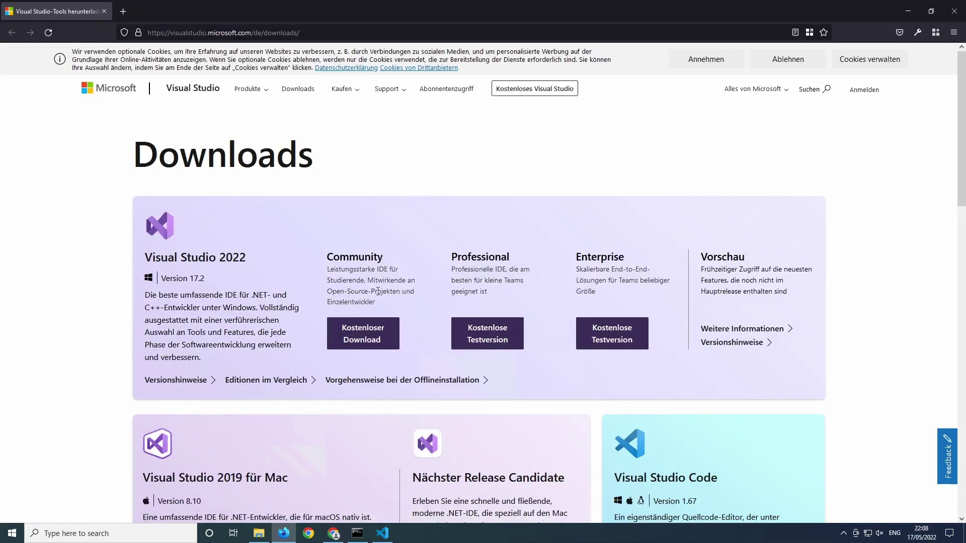
{"action": "left_click", "coordinate": [366, 332]}
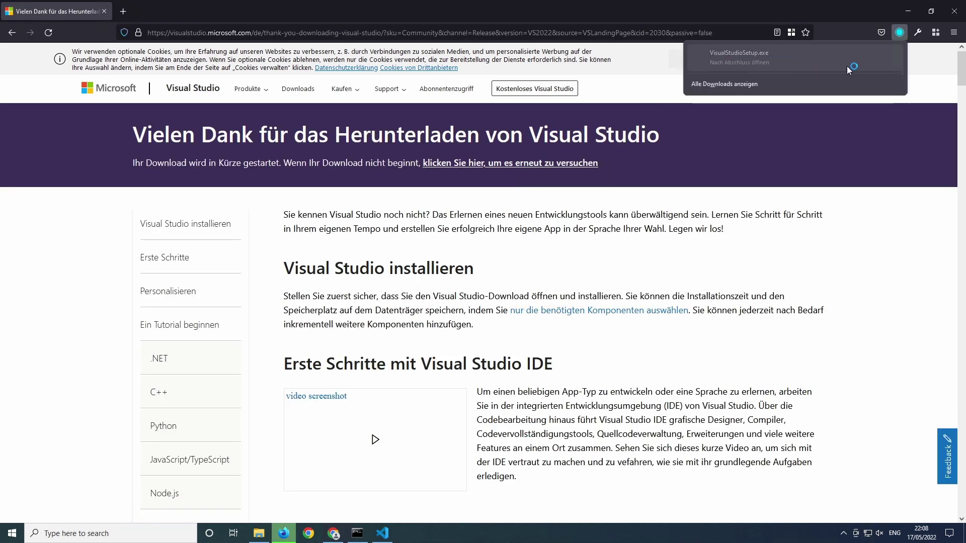
{"action": "left_click", "coordinate": [766, 64]}
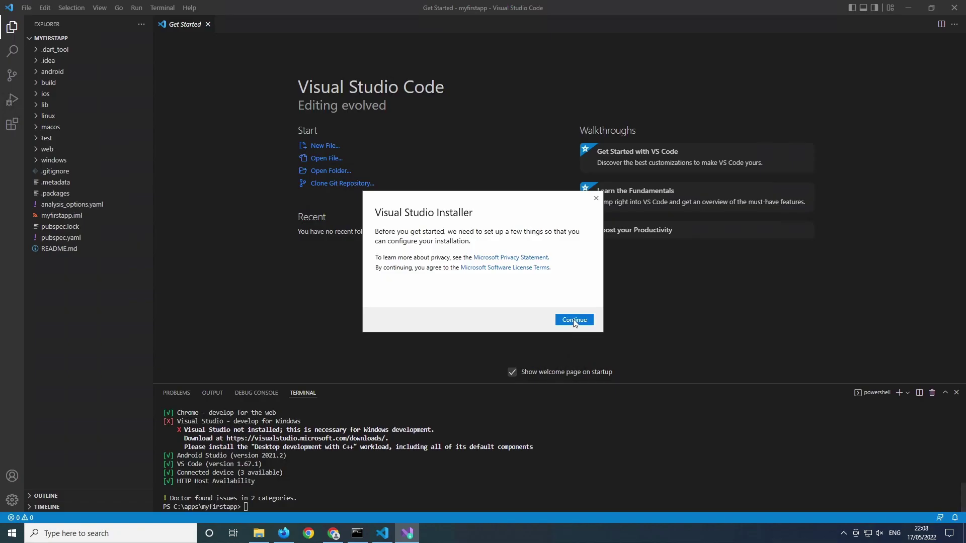
{"action": "left_click", "coordinate": [574, 320]}
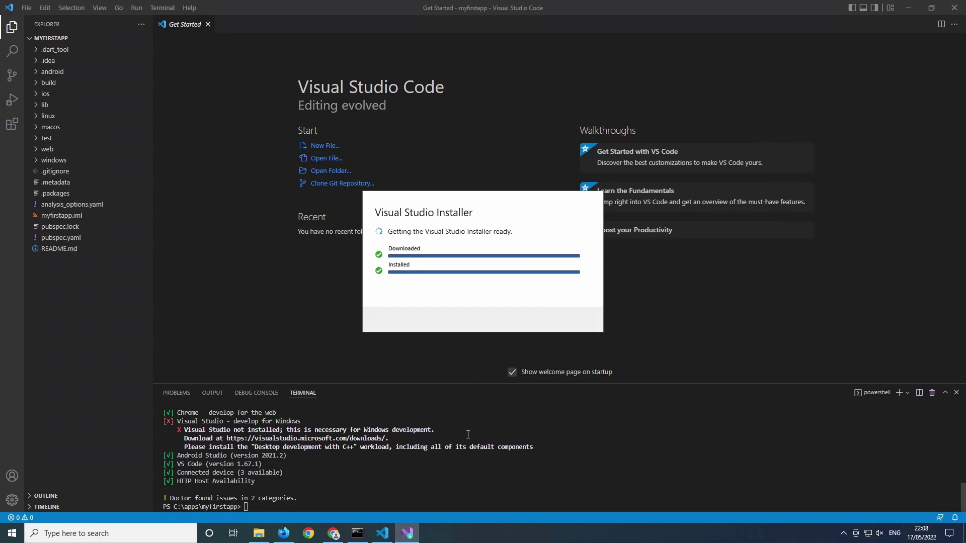
- Install Visual Studio Community 2022 with the Desktop development with C++ workload and acknowledge the finished installation
{"action": "scroll", "coordinate": [330, 295], "scroll_direction": "down", "scroll_amount": 5}
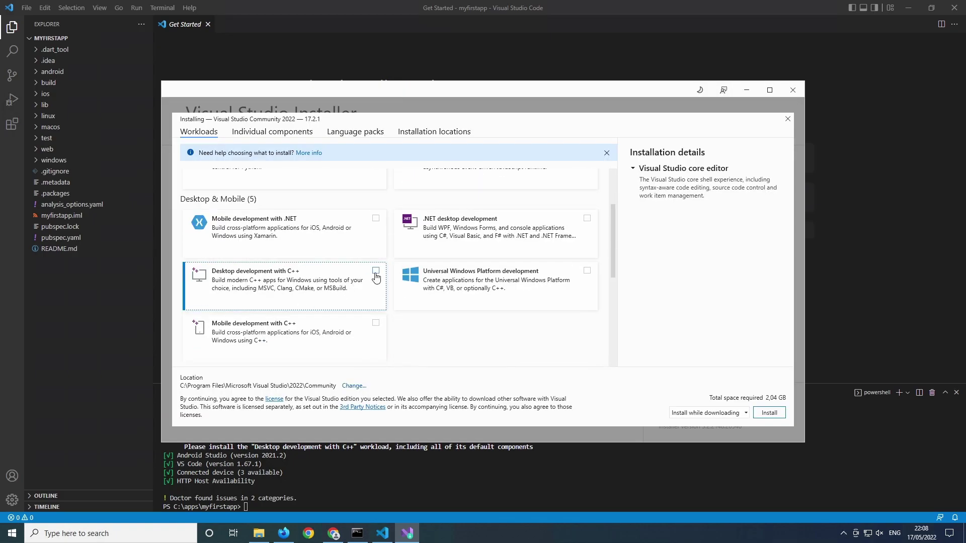
{"action": "left_click", "coordinate": [376, 274]}
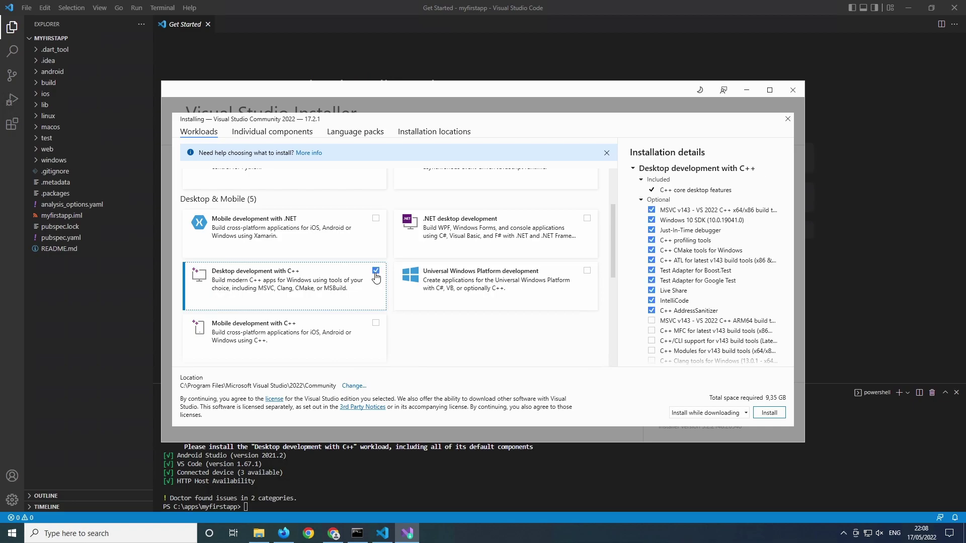
{"action": "left_click", "coordinate": [769, 413]}
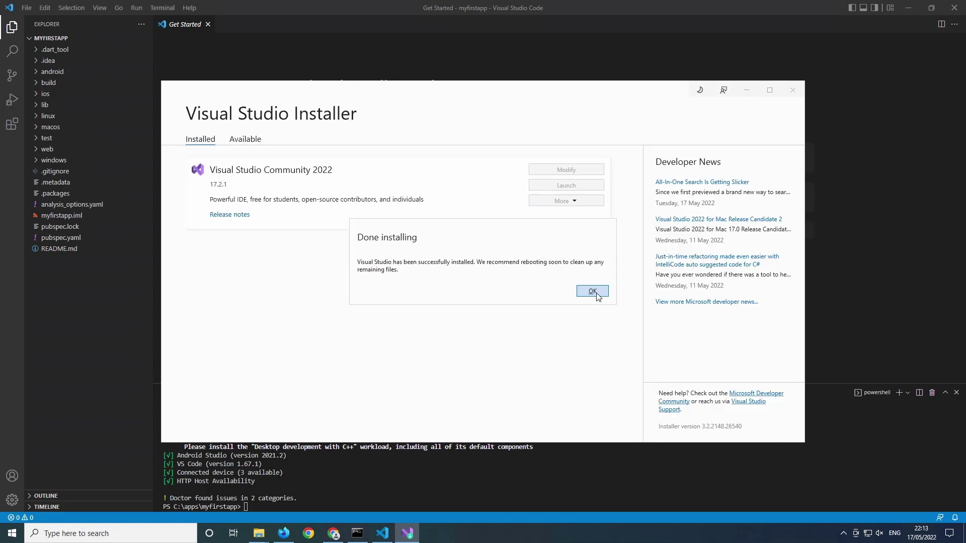
{"action": "left_click", "coordinate": [589, 291]}
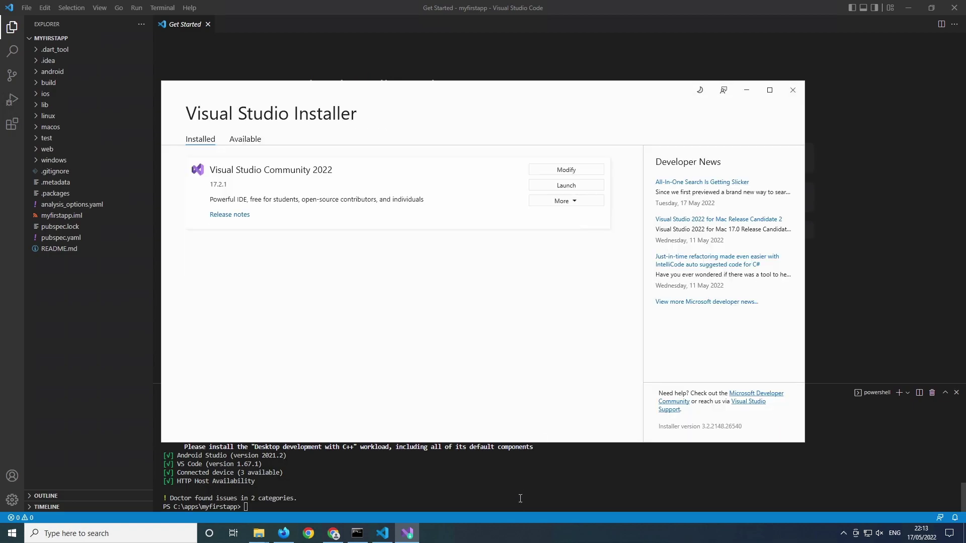
- Rerun flutter doctor in the project terminal to recheck the Windows development setup
{"action": "left_click", "coordinate": [562, 491]}
{"action": "key", "text": "Up"}
{"action": "key", "text": "Return"}
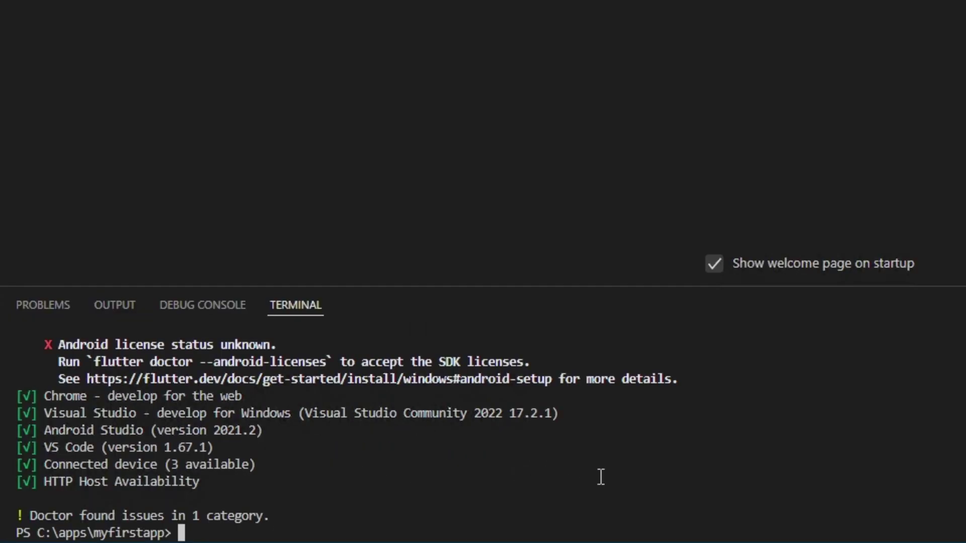
- Launch the myfirstapp project as a desktop app with flutter run -d windows
{"action": "type", "text": "flutt"}
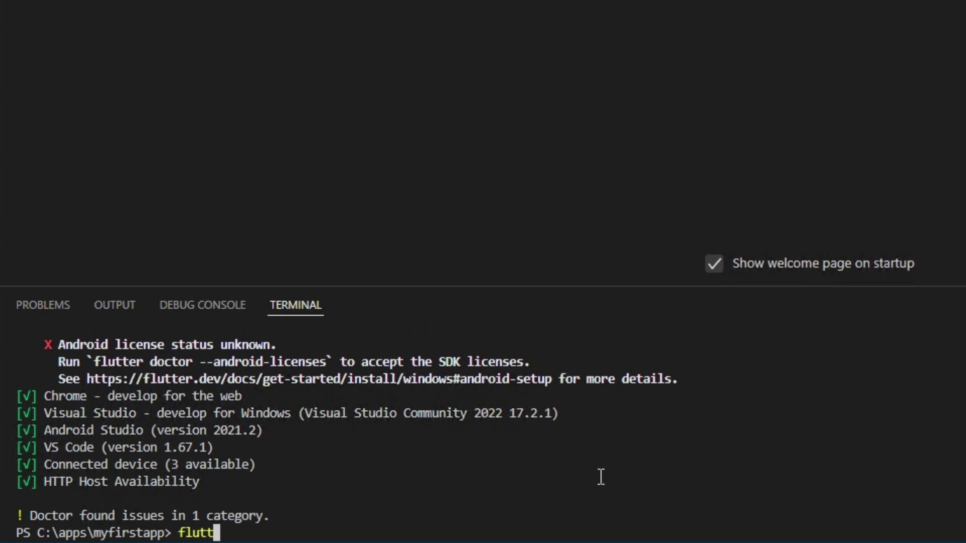
{"action": "type", "text": "er run -d w"}
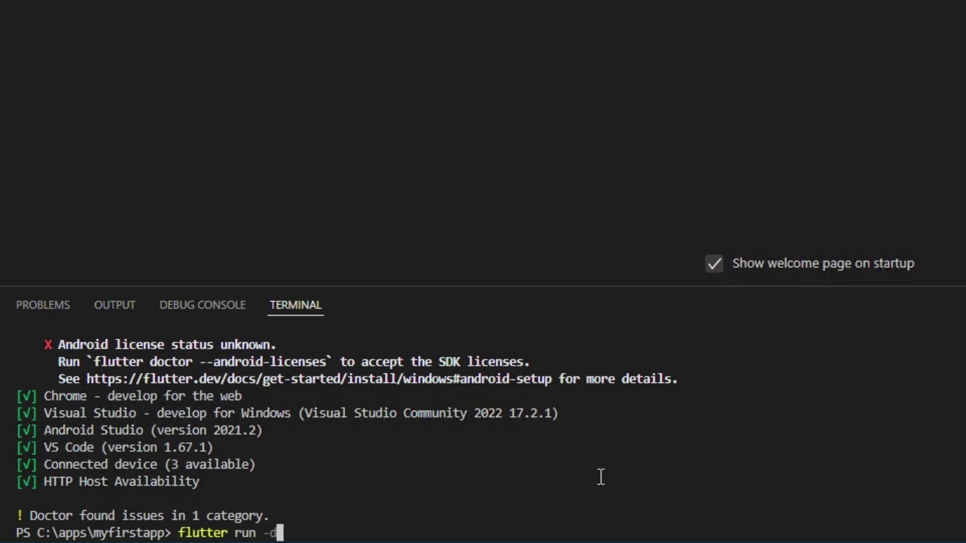
{"action": "type", "text": "indows"}
{"action": "key", "text": "Return"}
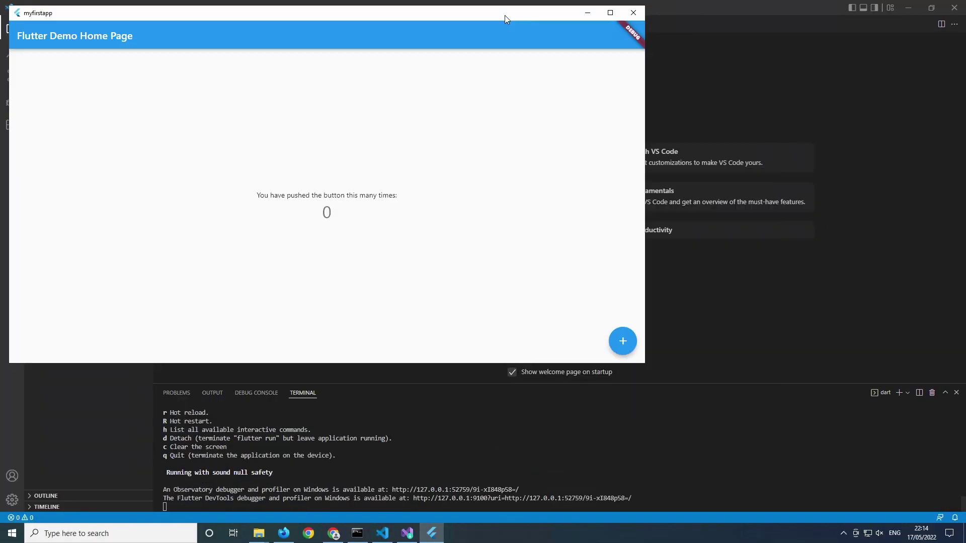
- Test the myfirstapp desktop window by moving it and resizing it
{"action": "left_click_drag", "start_coordinate": [509, 16], "coordinate": [636, 65]}
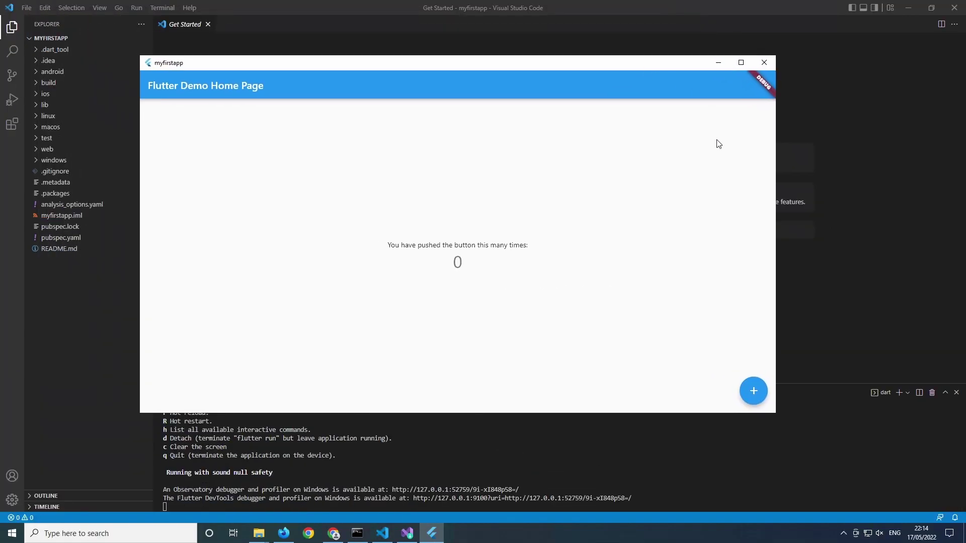
{"action": "left_click_drag", "start_coordinate": [778, 58], "coordinate": [540, 89]}
{"action": "left_click_drag", "start_coordinate": [434, 99], "coordinate": [565, 81]}
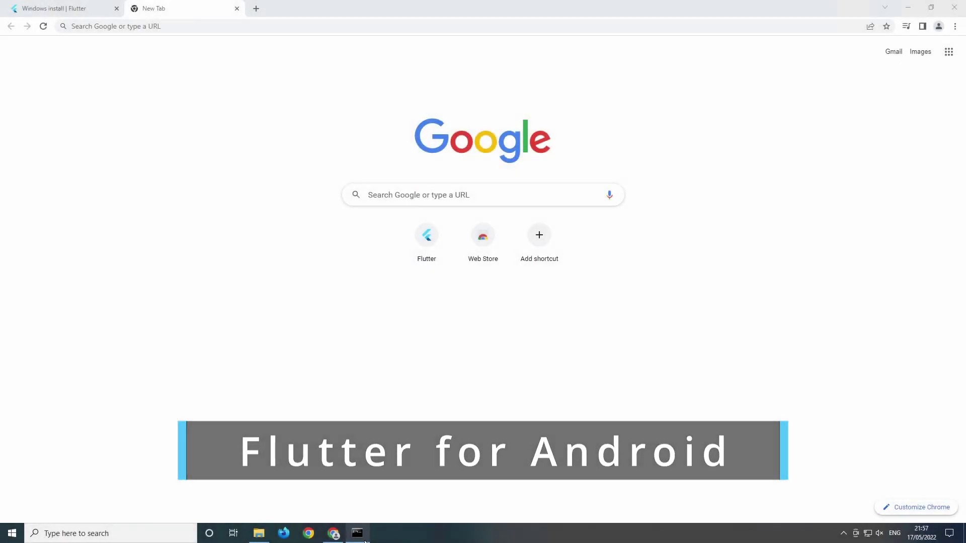
{"action": "left_click", "coordinate": [363, 540]}
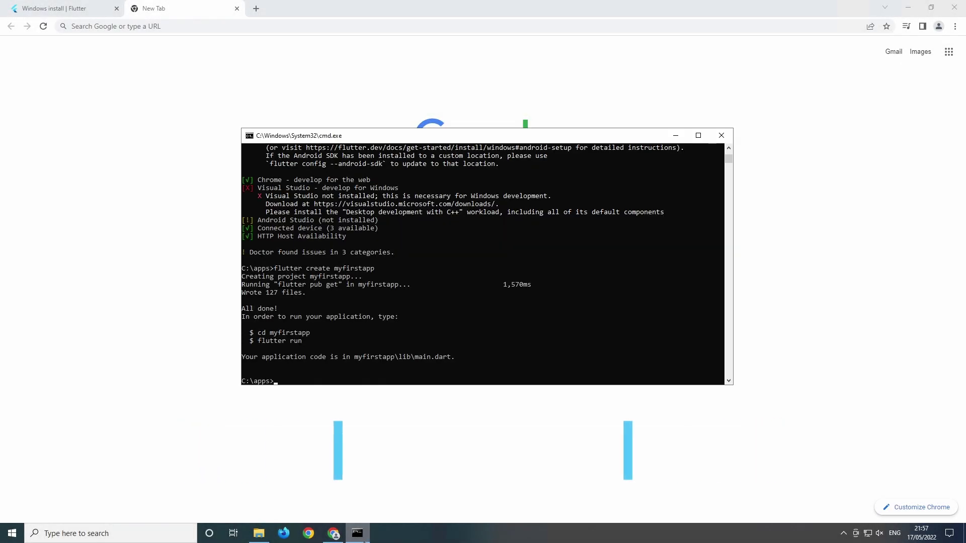
{"action": "scroll", "coordinate": [378, 333], "scroll_direction": "up", "scroll_amount": 5}
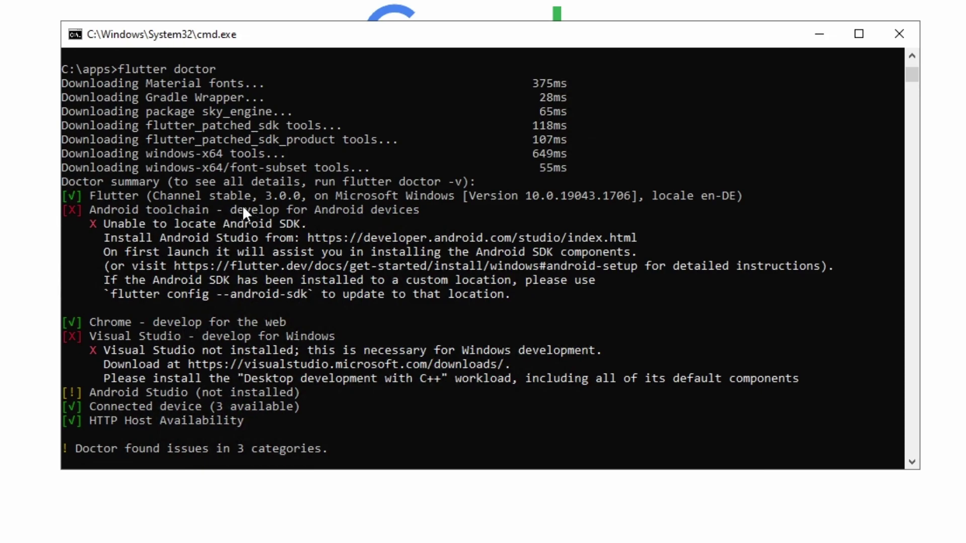
{"action": "left_click_drag", "start_coordinate": [307, 239], "coordinate": [650, 239]}
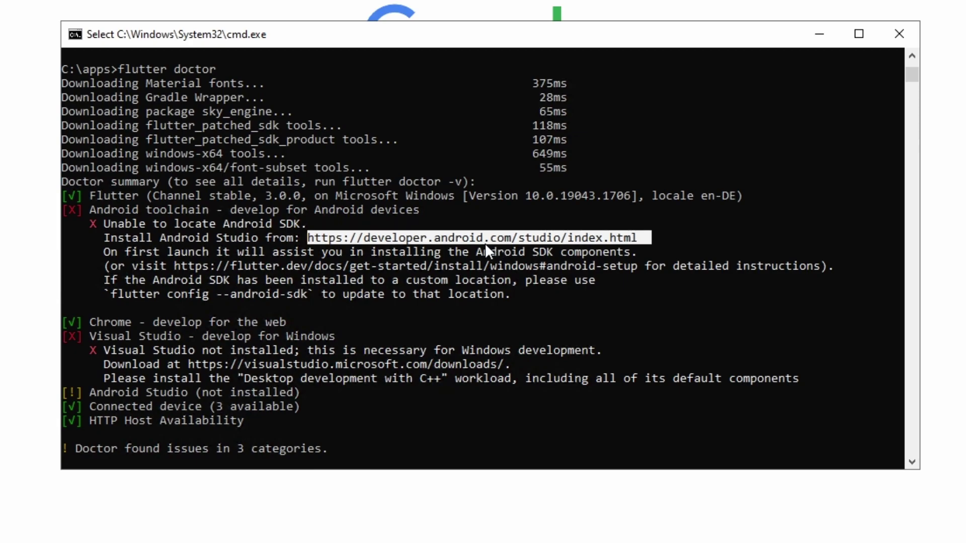
{"action": "key", "text": "ctrl+c"}
{"action": "left_click", "coordinate": [274, 32]}
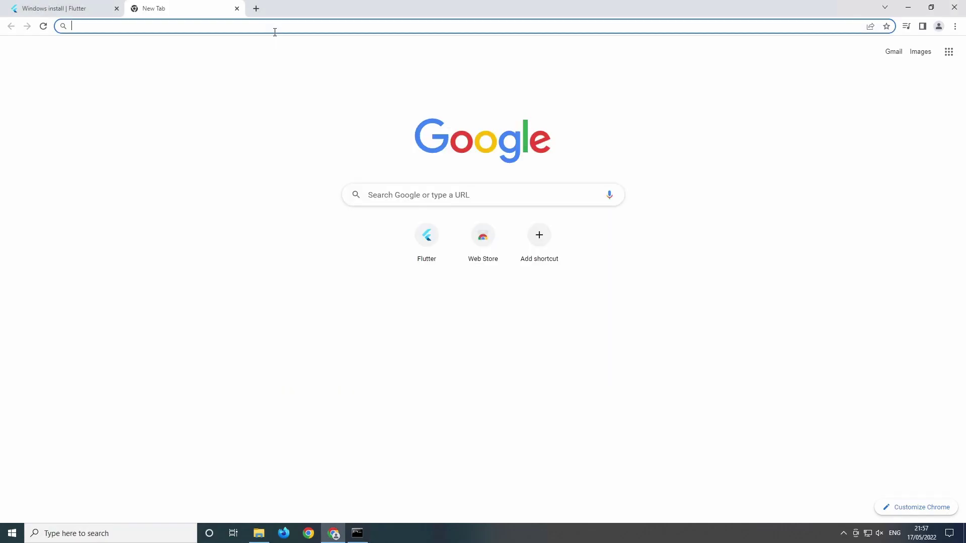
{"action": "key", "text": "ctrl+v"}
{"action": "key", "text": "Return"}
{"action": "left_click", "coordinate": [495, 287]}
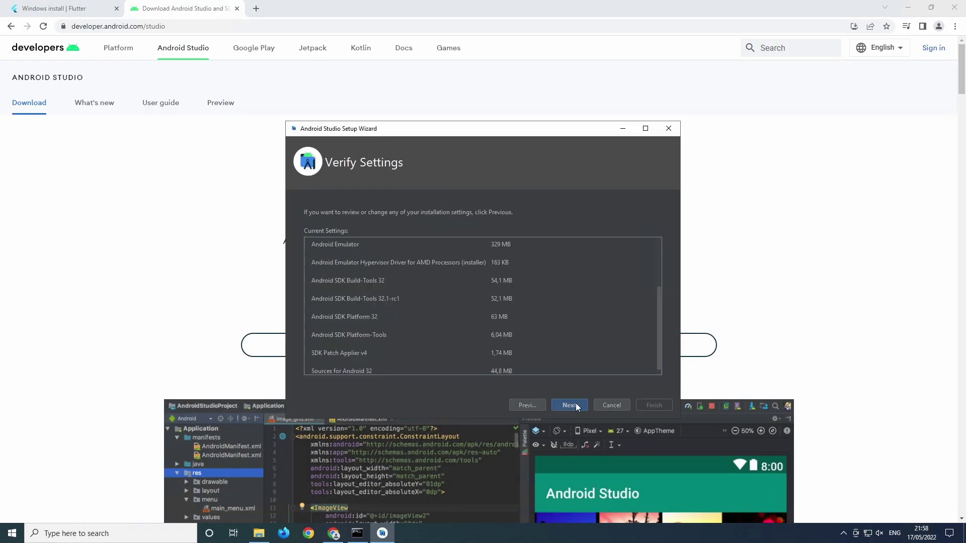
- Accept the android-sdk-license in the Android Studio Setup Wizard and select the Build-Tools component under android-sdk-preview-license
{"action": "left_click", "coordinate": [574, 404]}
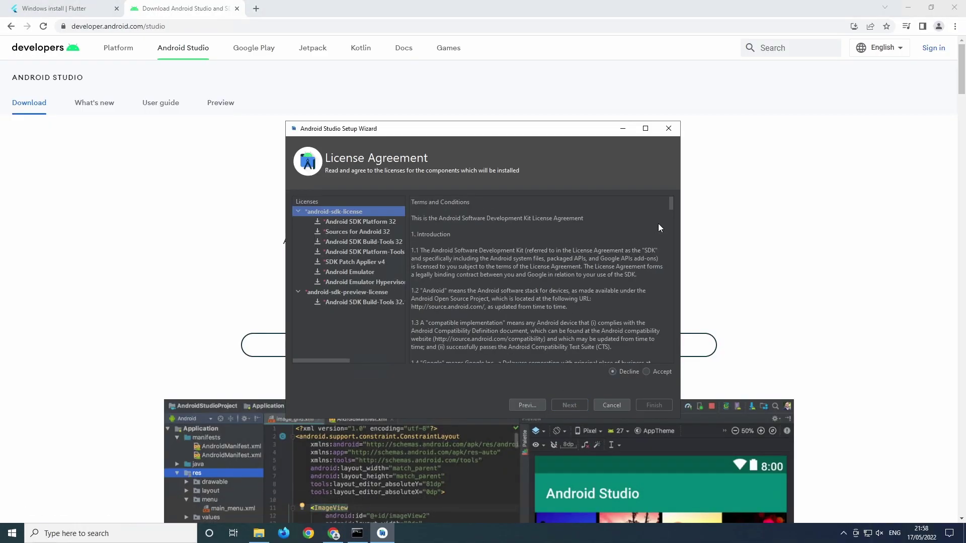
{"action": "scroll", "coordinate": [486, 236], "scroll_direction": "down", "scroll_amount": 20}
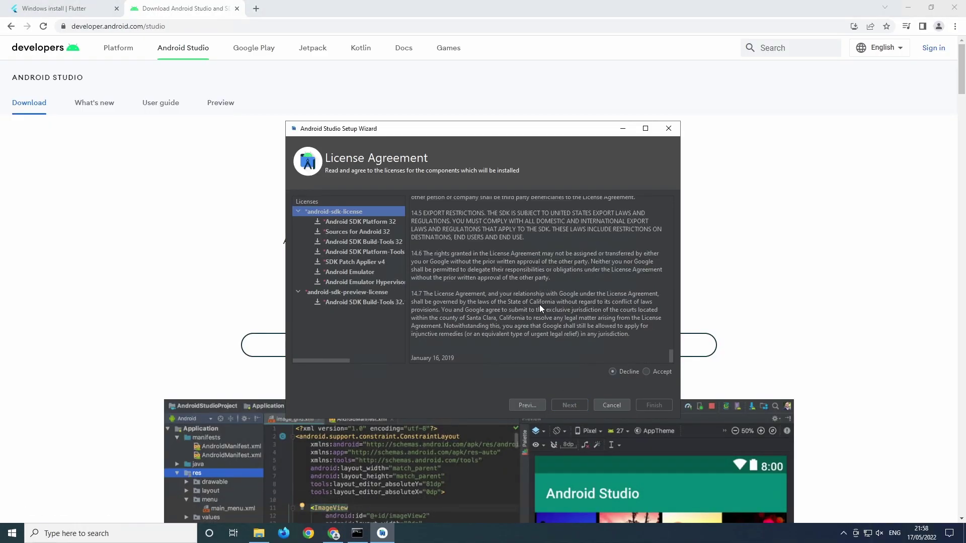
{"action": "left_click", "coordinate": [646, 372]}
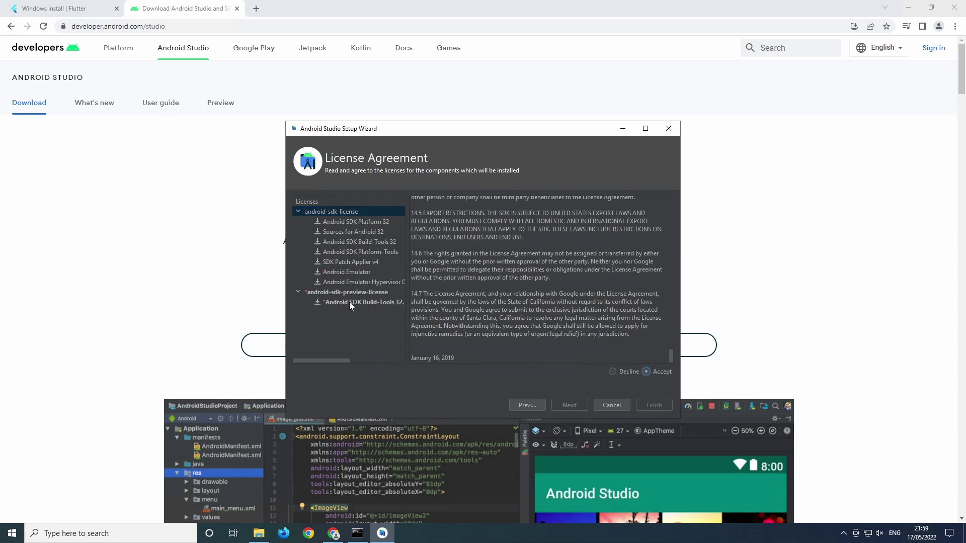
{"action": "left_click", "coordinate": [349, 301]}
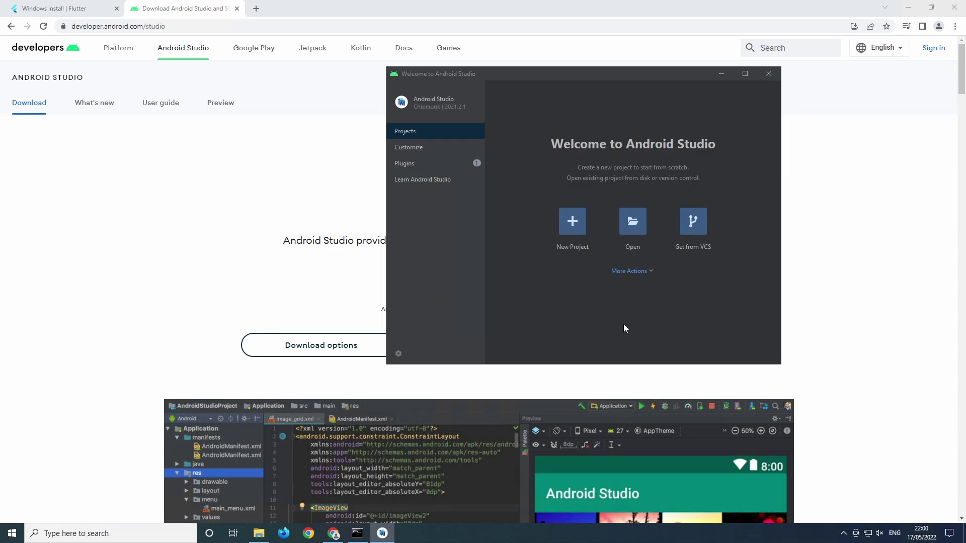
- Open the Virtual Device Manager of Android Studio
{"action": "left_click", "coordinate": [643, 272]}
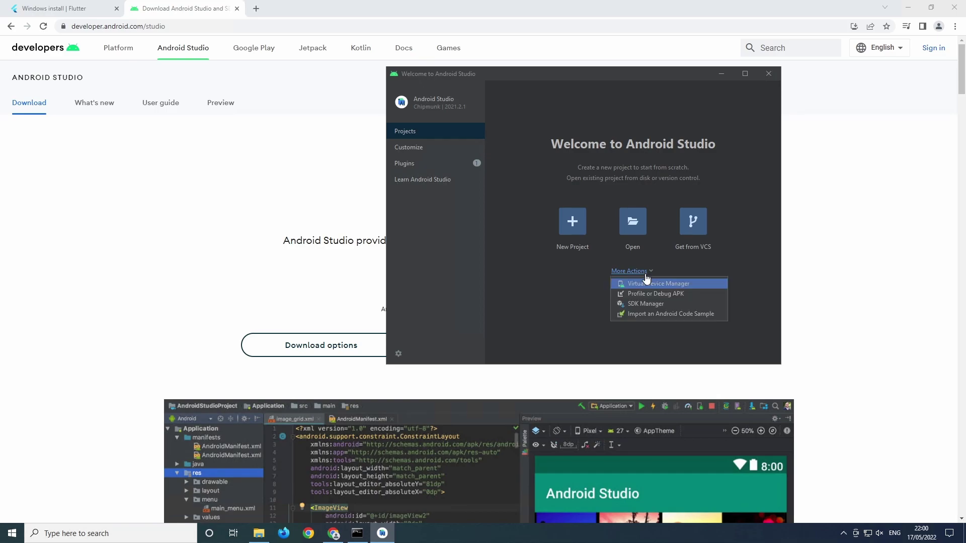
{"action": "left_click", "coordinate": [677, 285]}
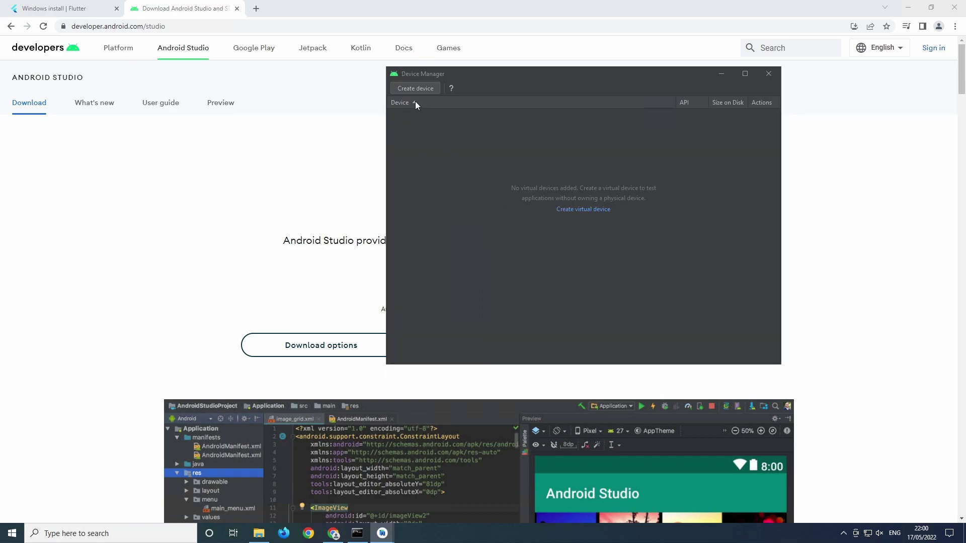
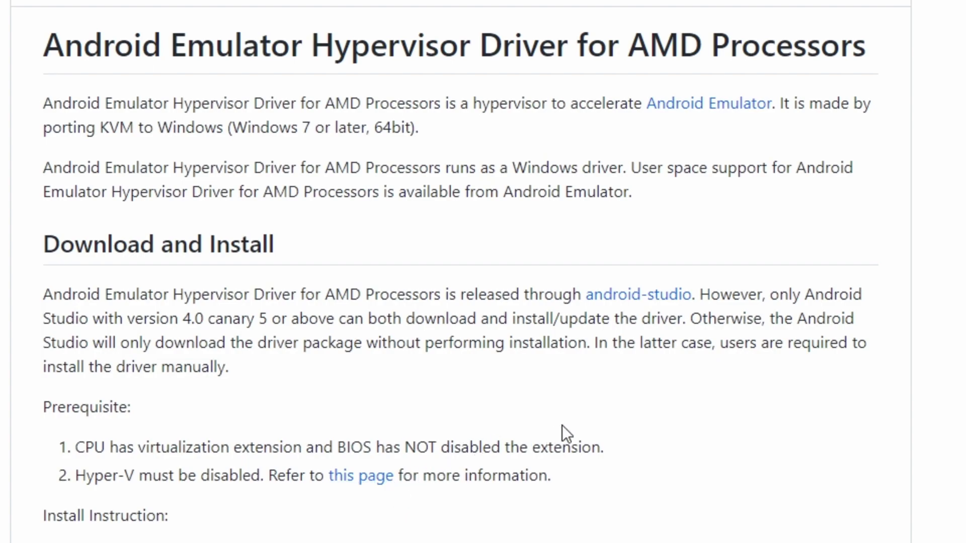
- Review the AMD hypervisor driver prerequisites, then open Windows Features and expand Hyper-V to check whether its components are turned off
{"action": "scroll", "coordinate": [601, 406], "scroll_direction": "down", "scroll_amount": 2}
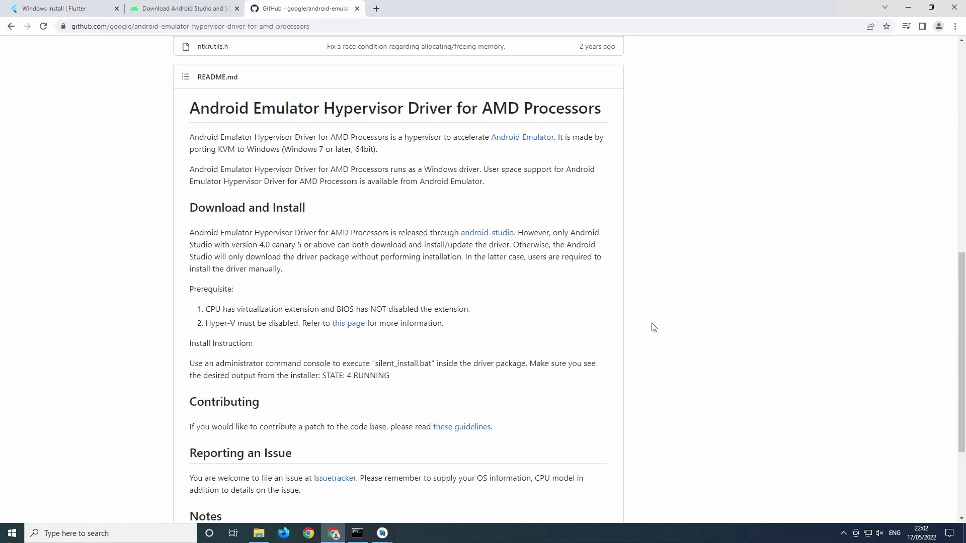
{"action": "key", "text": "super"}
{"action": "type", "text": "windows feature"}
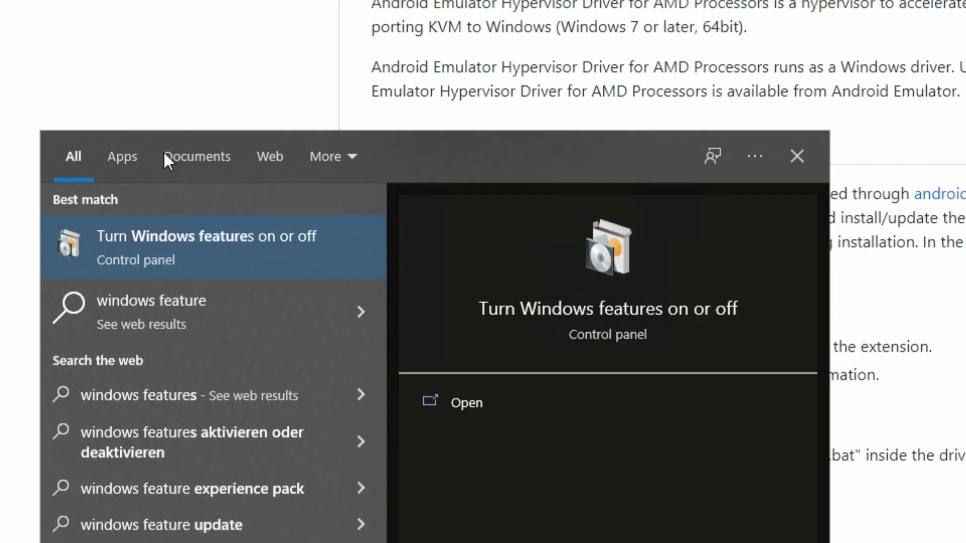
{"action": "left_click", "coordinate": [269, 246]}
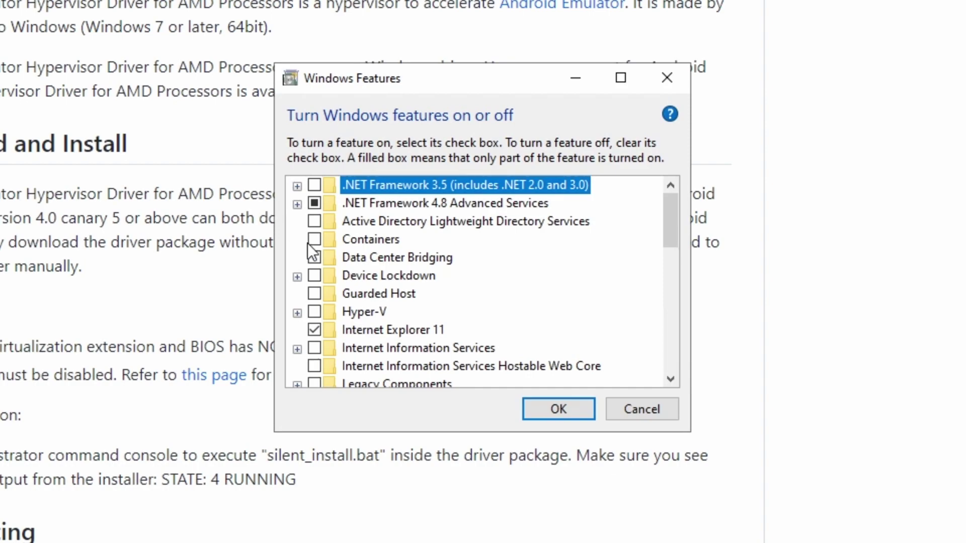
{"action": "scroll", "coordinate": [476, 254], "scroll_direction": "down", "scroll_amount": 1}
{"action": "left_click", "coordinate": [297, 295]}
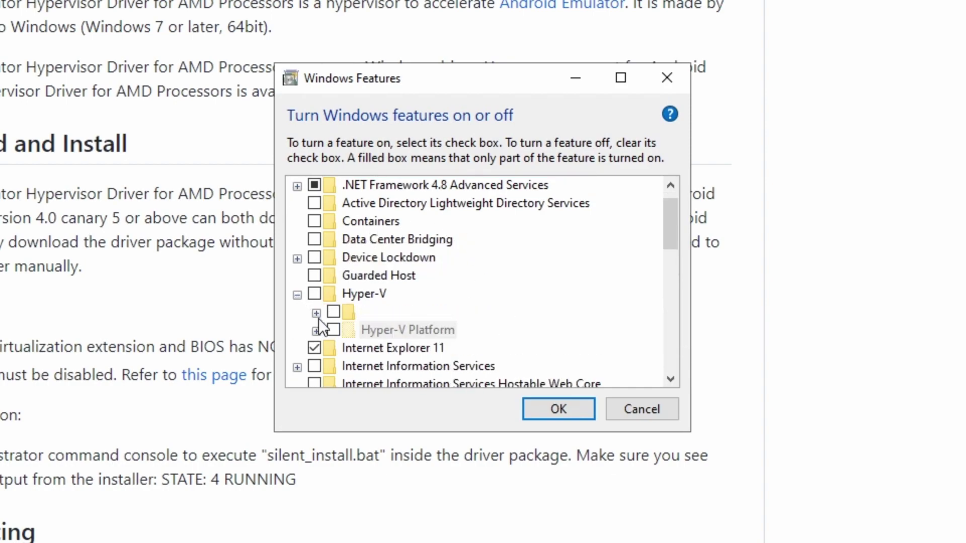
{"action": "left_click", "coordinate": [317, 332]}
{"action": "left_click", "coordinate": [317, 313]}
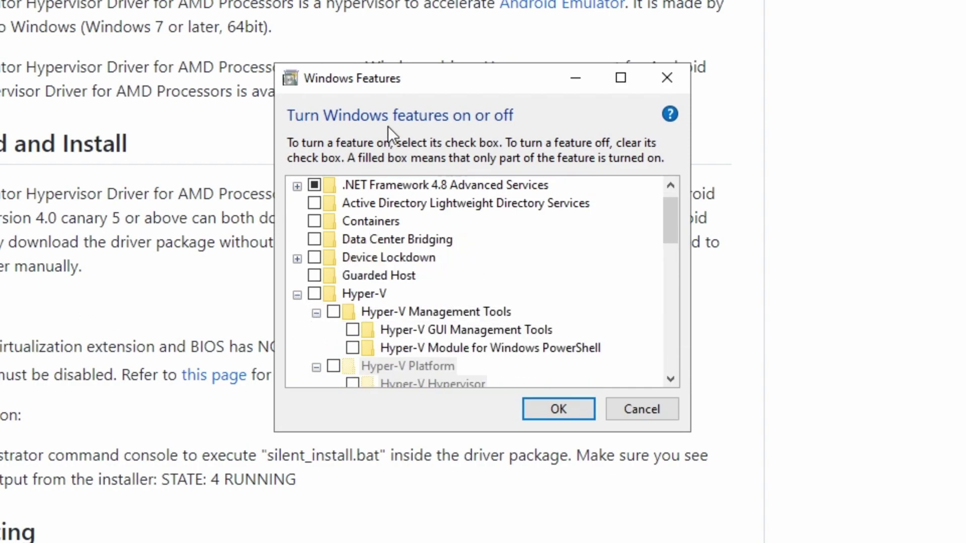
{"action": "left_click_drag", "start_coordinate": [409, 77], "coordinate": [755, 37]}
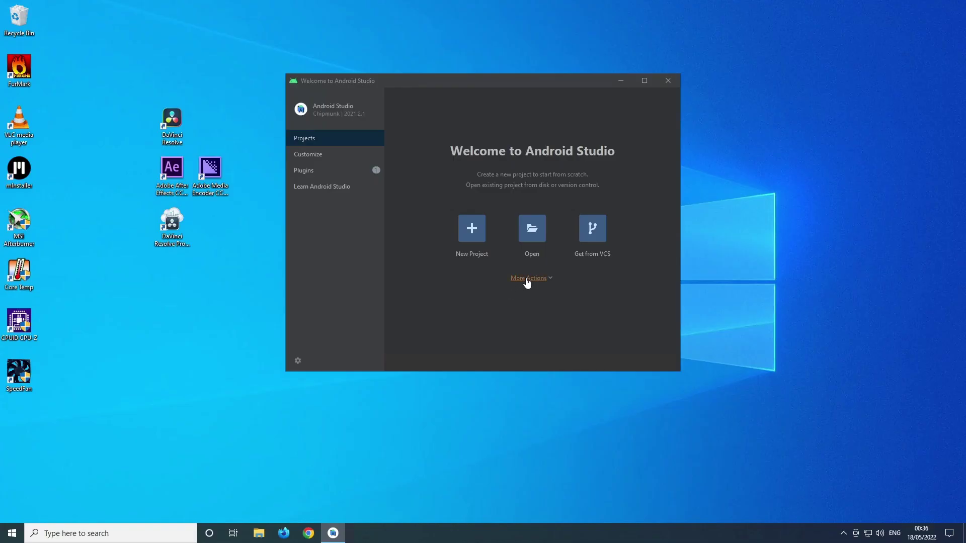
- Start the Pixel 2 API 30 virtual device from Android Studio's Device Manager
{"action": "left_click", "coordinate": [526, 280]}
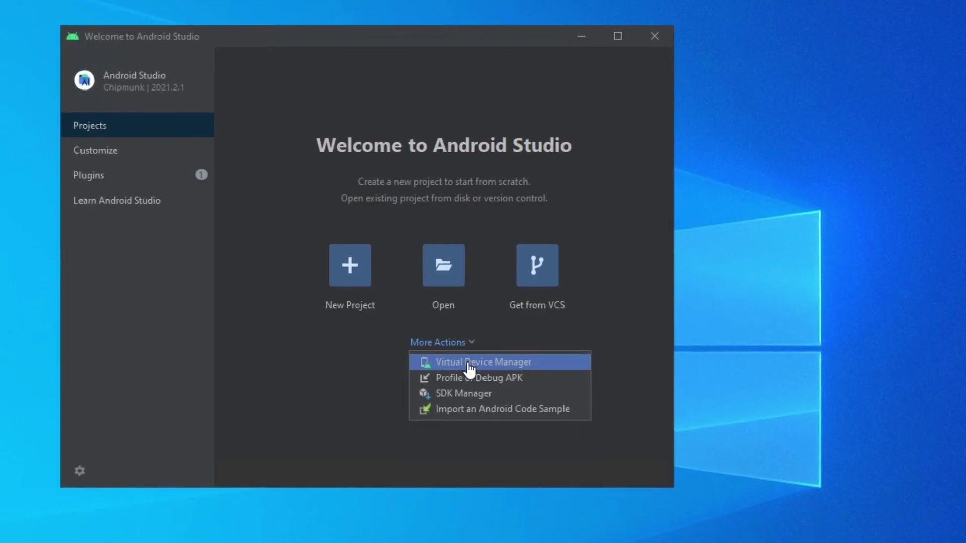
{"action": "left_click", "coordinate": [548, 292]}
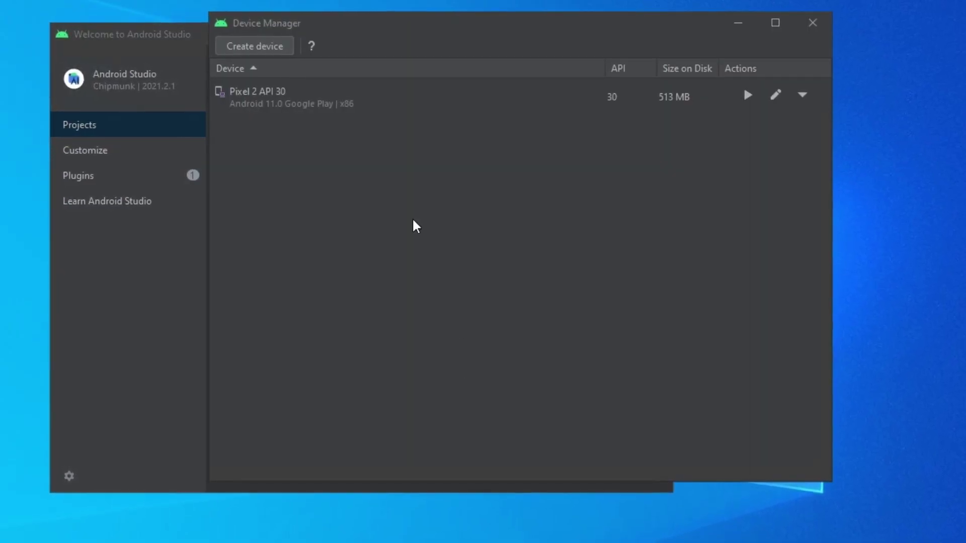
{"action": "left_click", "coordinate": [747, 94]}
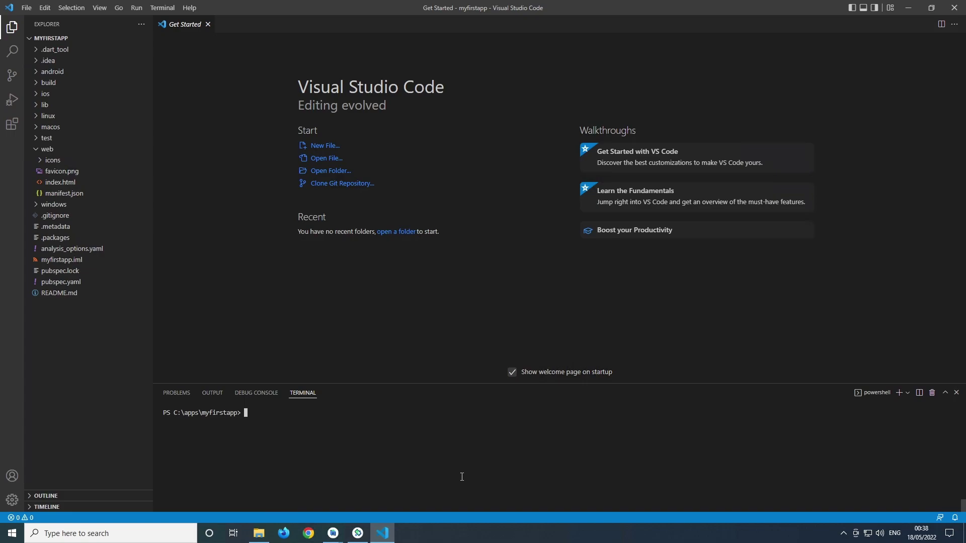
- Launch myfirstapp on the Android emulator with flutter run in the Visual Studio Code project terminal
{"action": "type", "text": "flutter run"}
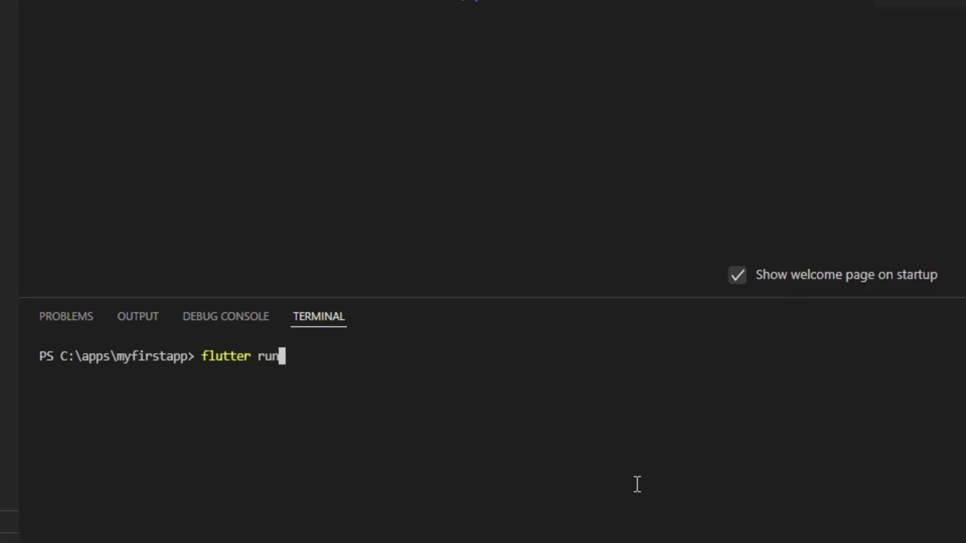
{"action": "key", "text": "Return"}
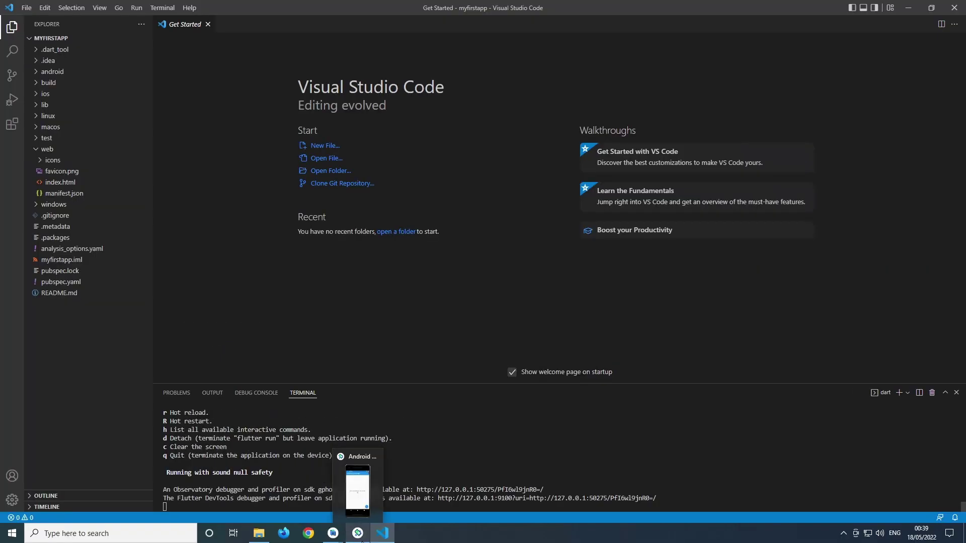